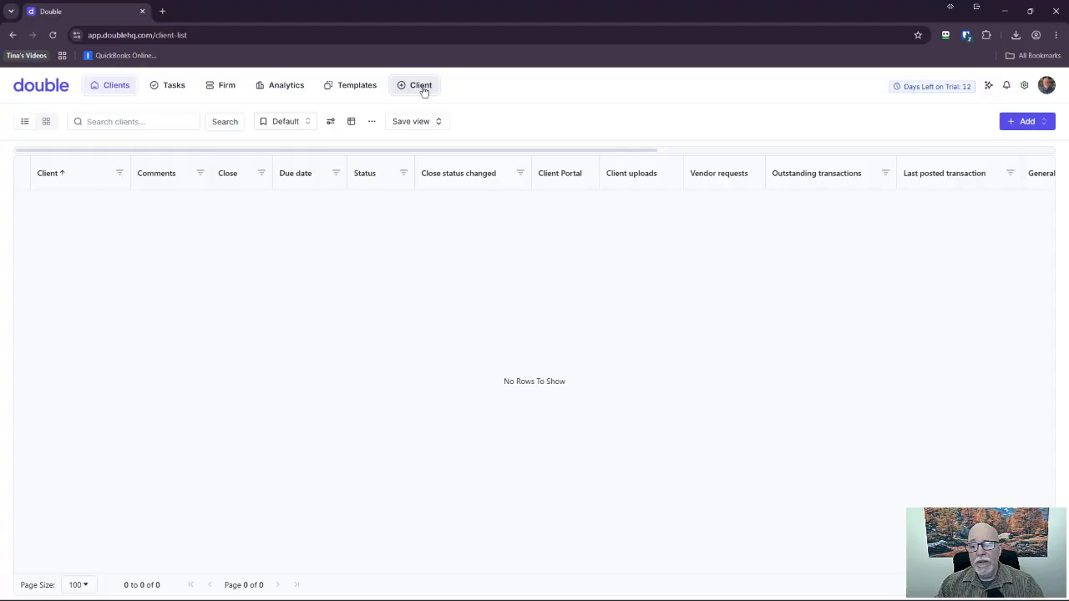
# Open the Add client to Double dialog with QuickBooks Online as the connection type.
pyautogui.click(1032, 122)
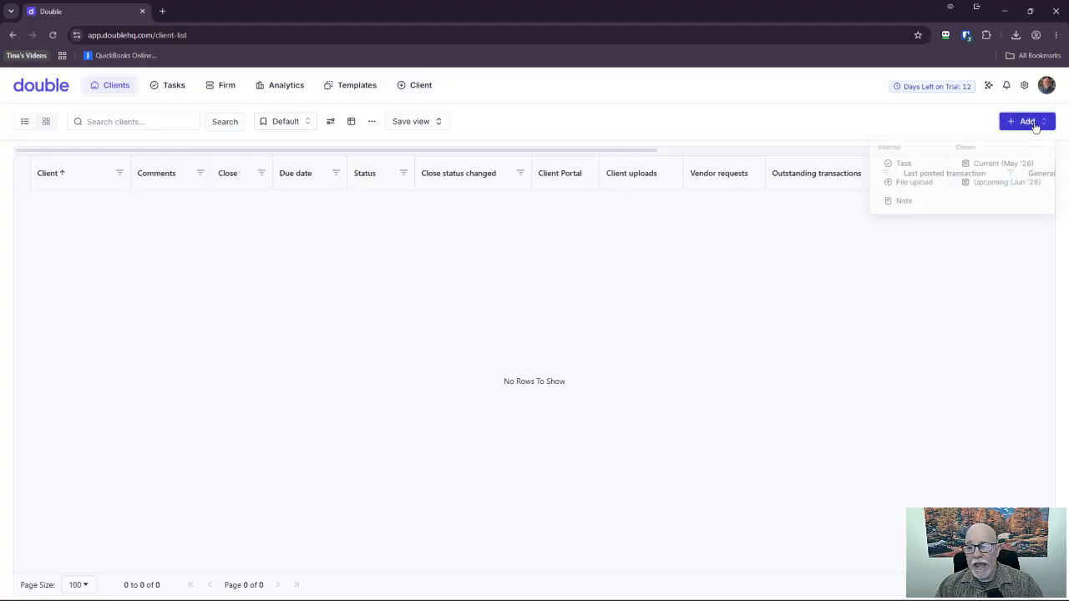
pyautogui.click(795, 87)
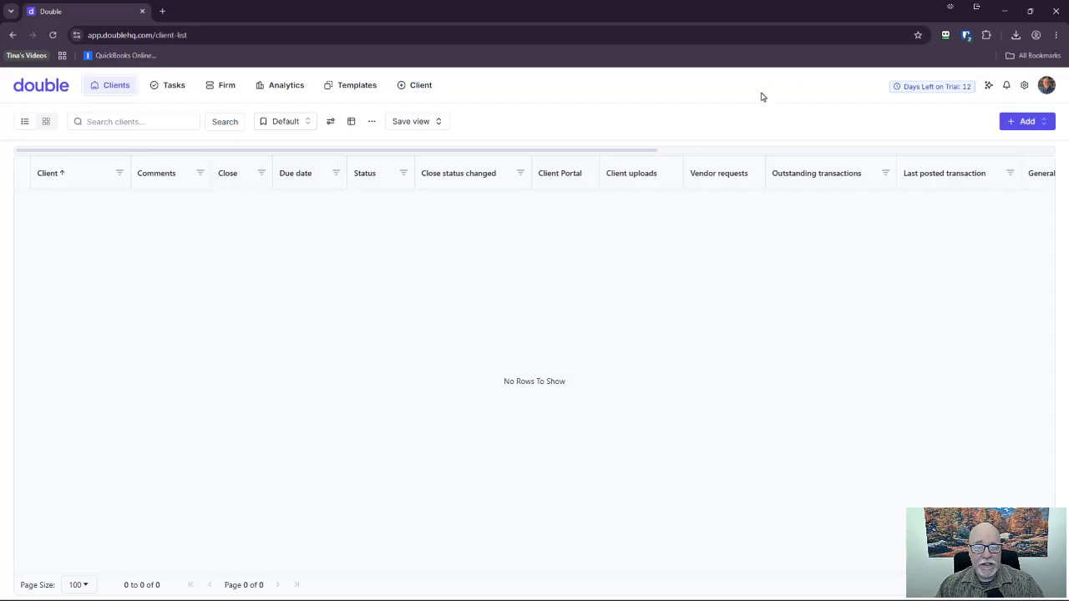
pyautogui.click(421, 87)
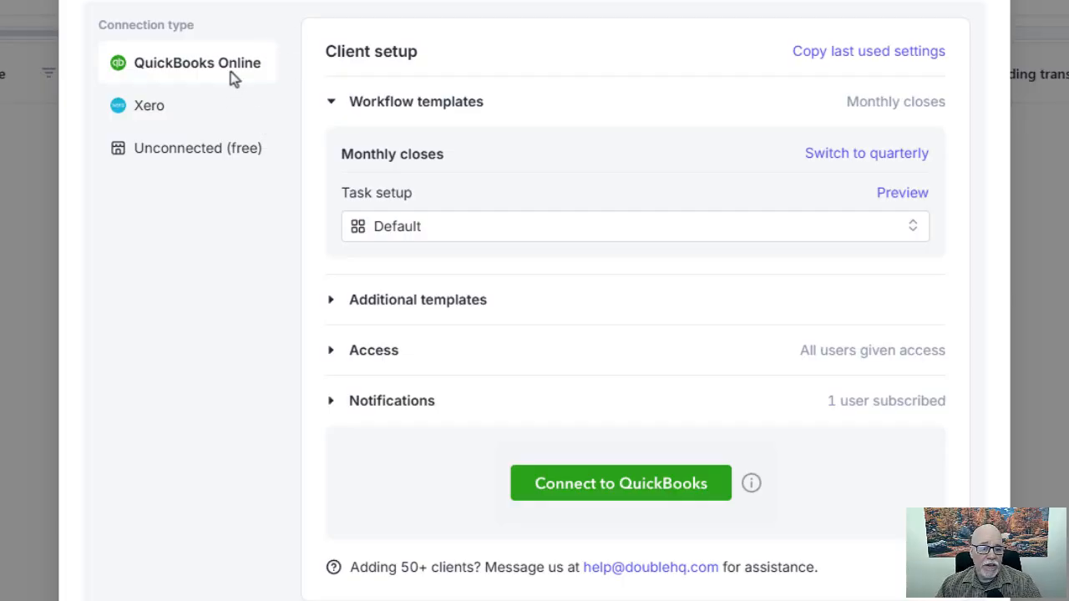
# Connect to QuickBooks, selecting firm Desea Bookkeeping and client Weaver Creek Plumbing, and continue.
pyautogui.click(667, 497)
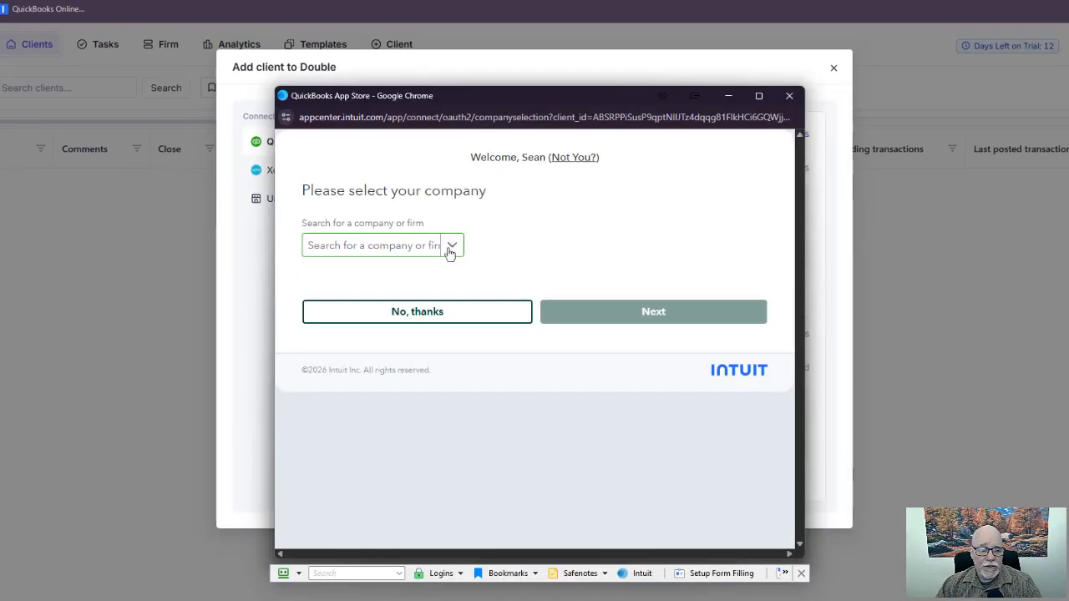
pyautogui.click(451, 249)
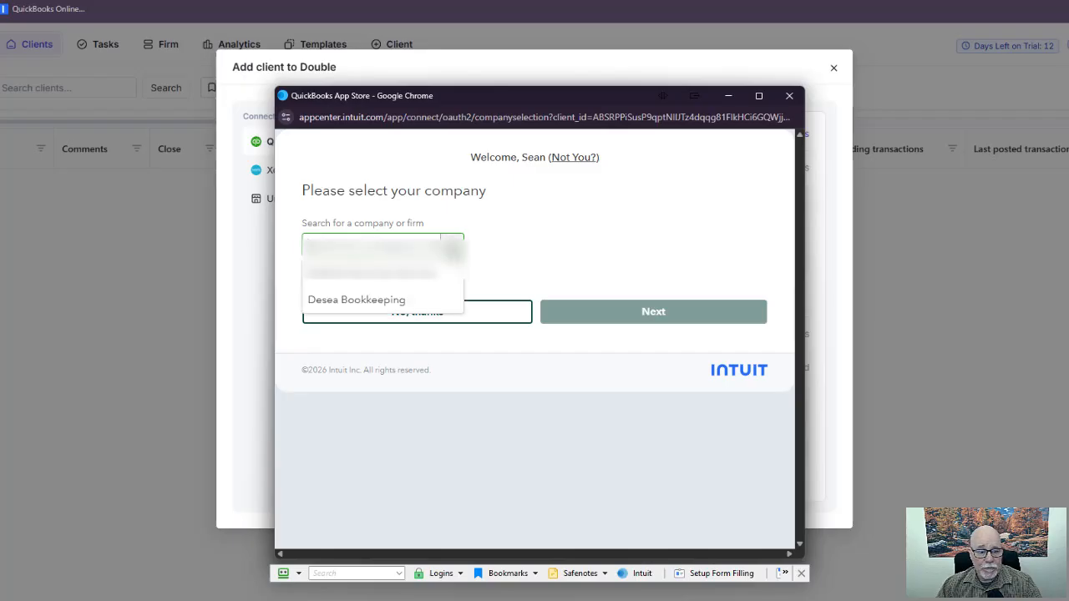
pyautogui.click(526, 232)
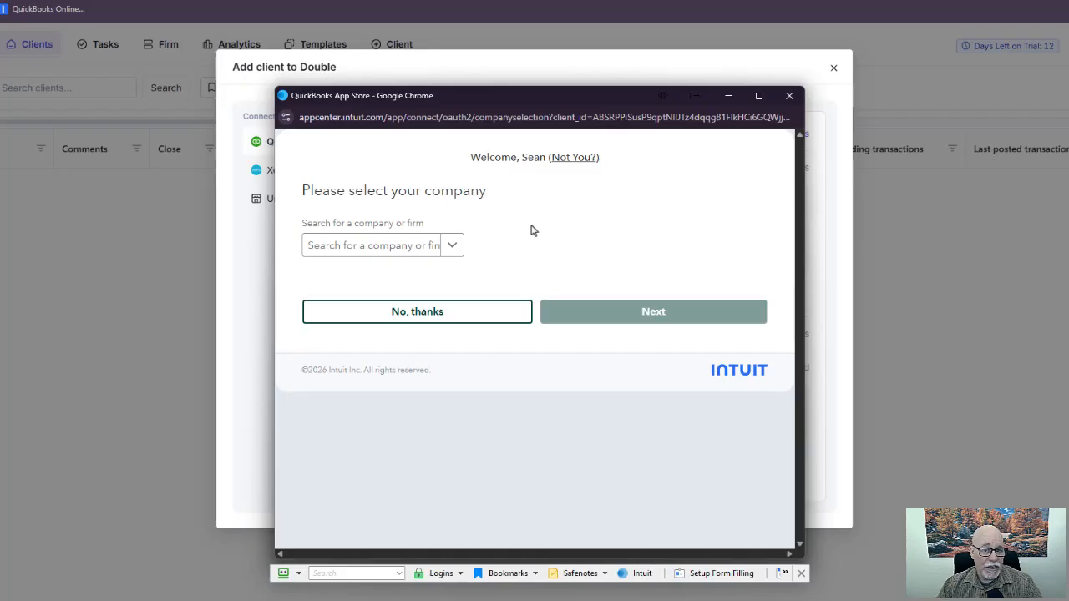
pyautogui.click(452, 245)
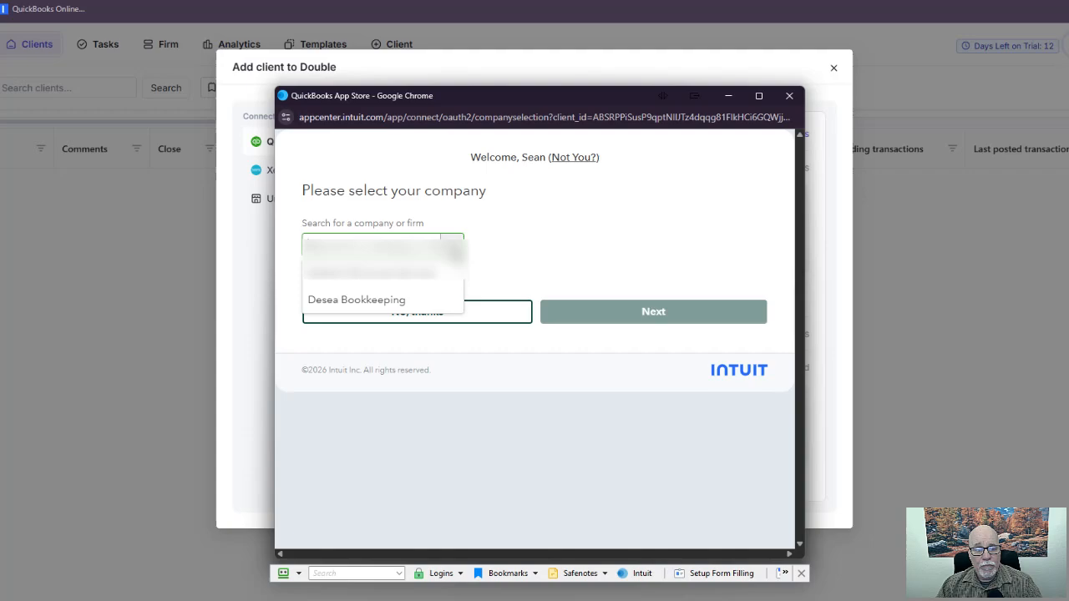
pyautogui.click(441, 306)
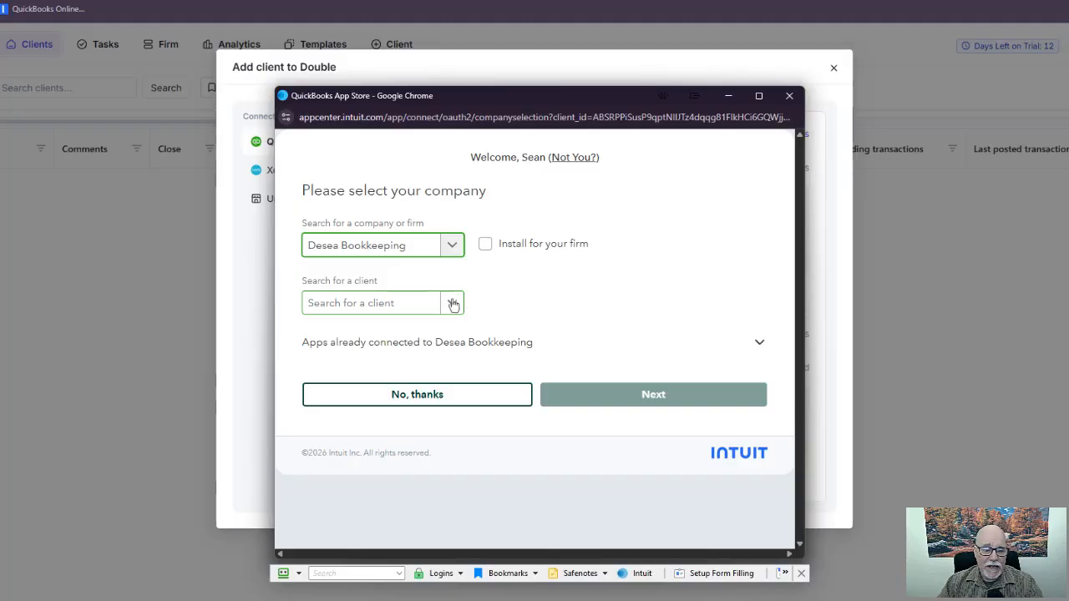
pyautogui.click(452, 302)
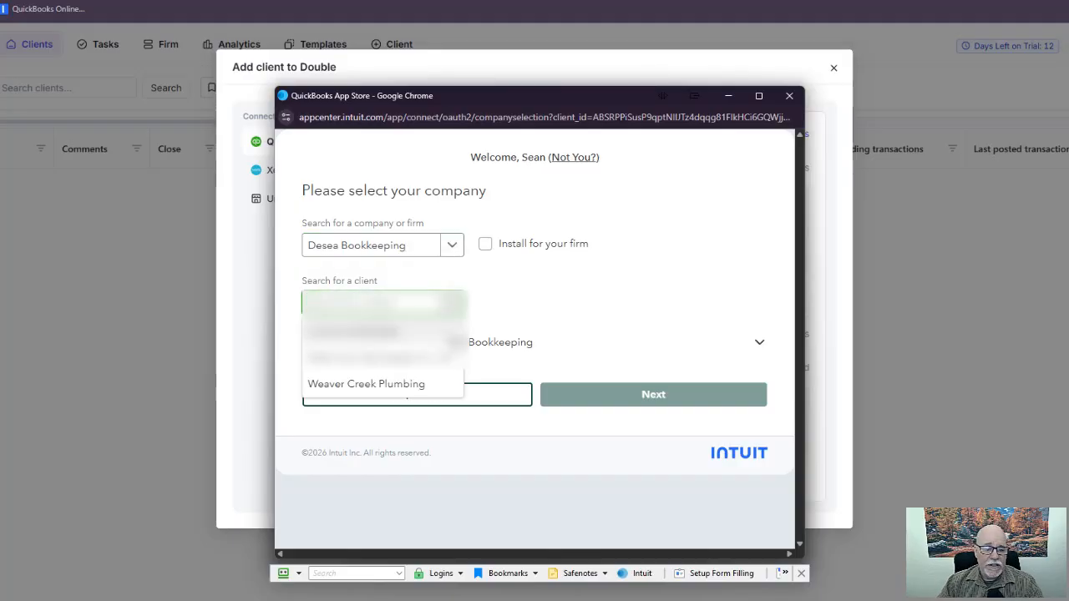
pyautogui.click(439, 386)
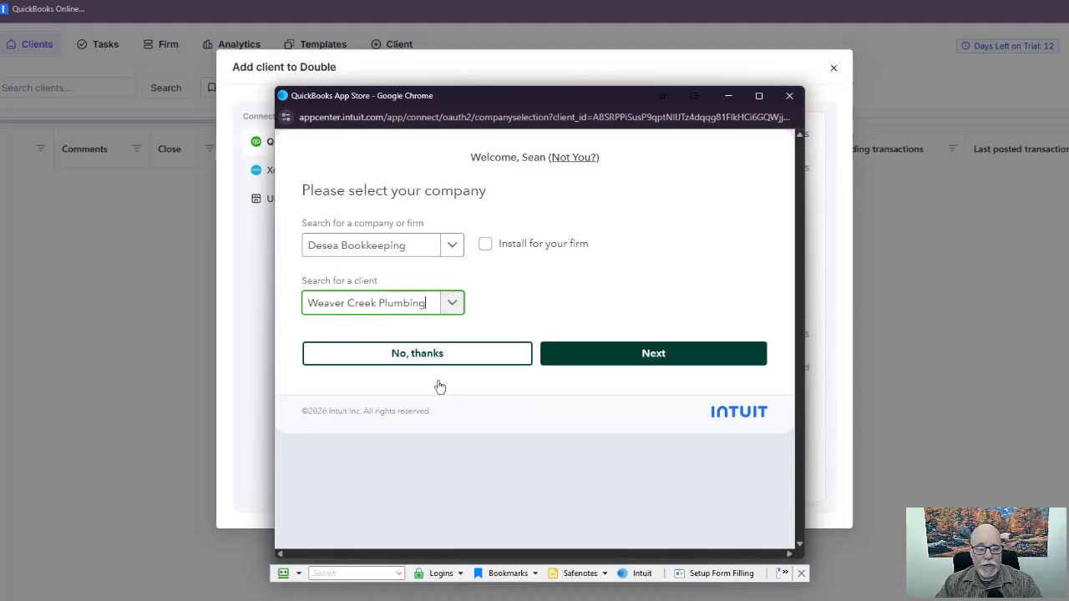
pyautogui.click(663, 368)
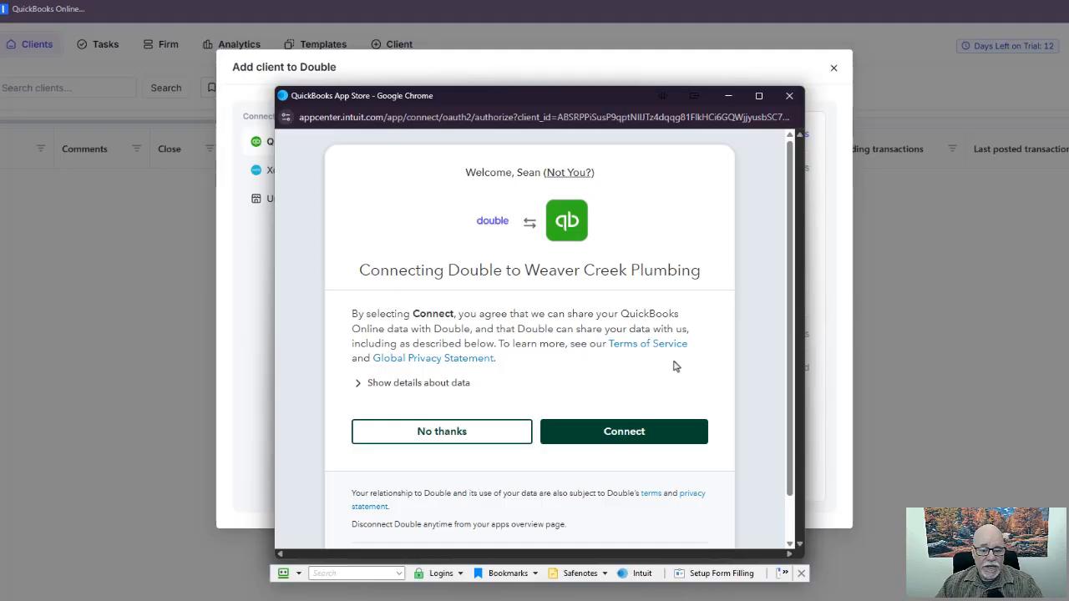
# Authorize Double's access to Weaver Creek Plumbing's QuickBooks data.
pyautogui.click(658, 438)
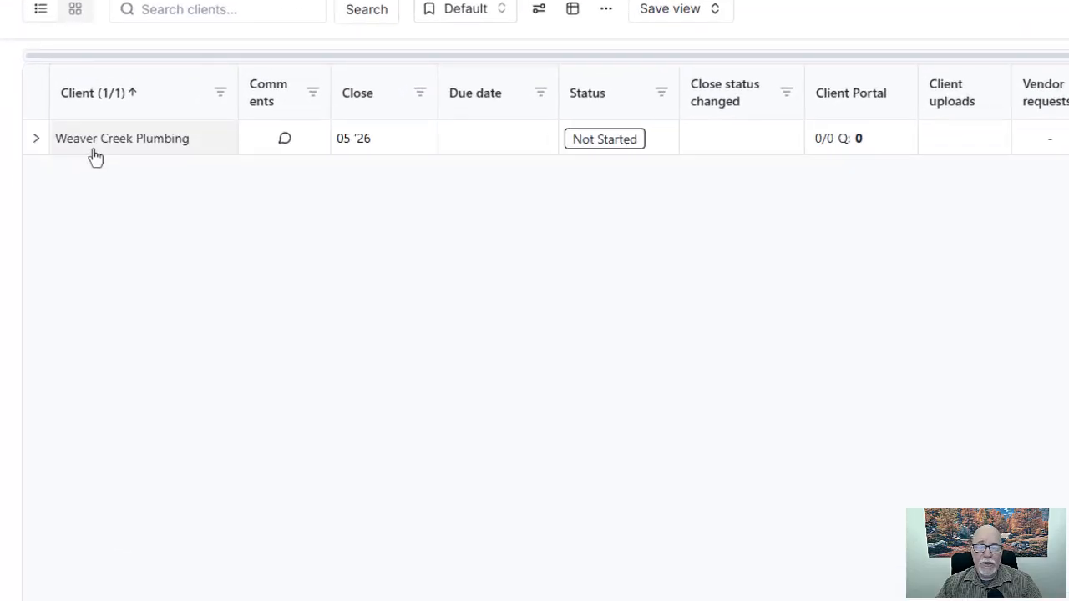
# Open Weaver Creek Plumbing's Portal settings and start a new contact.
pyautogui.click(96, 157)
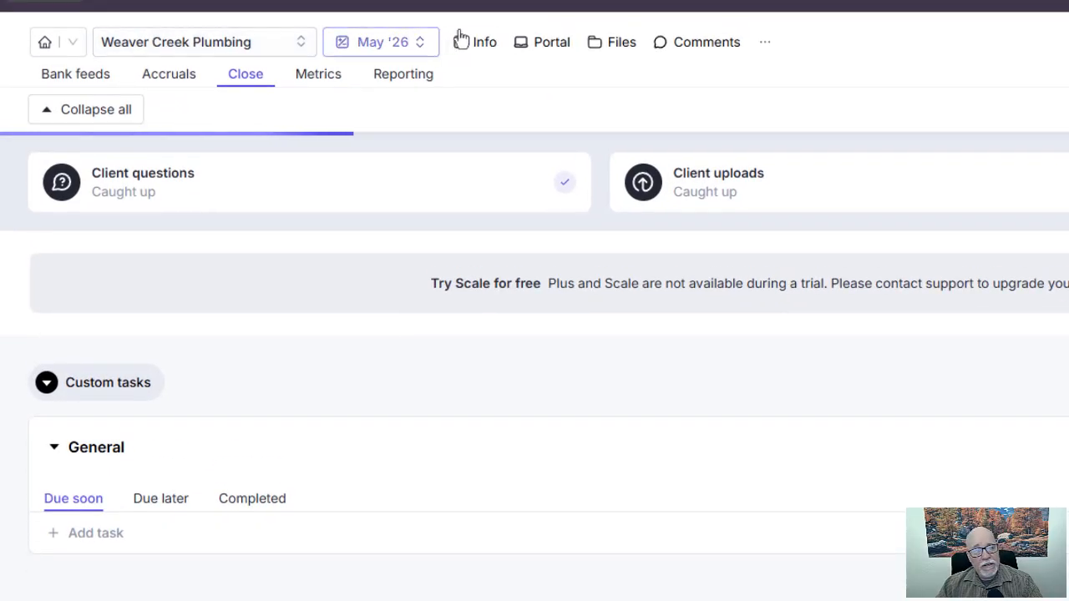
pyautogui.click(547, 46)
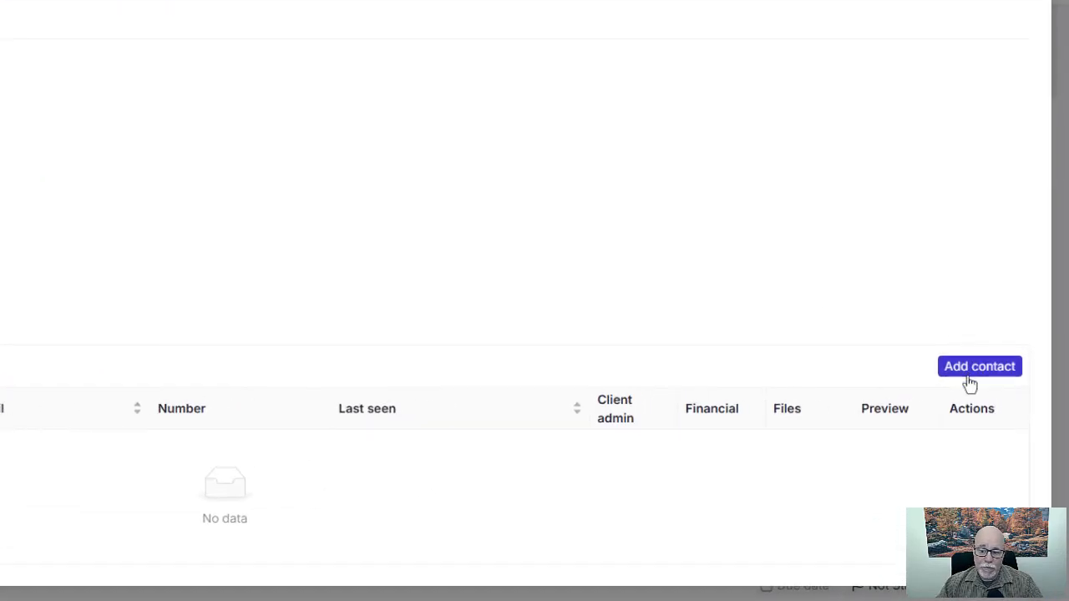
pyautogui.click(971, 384)
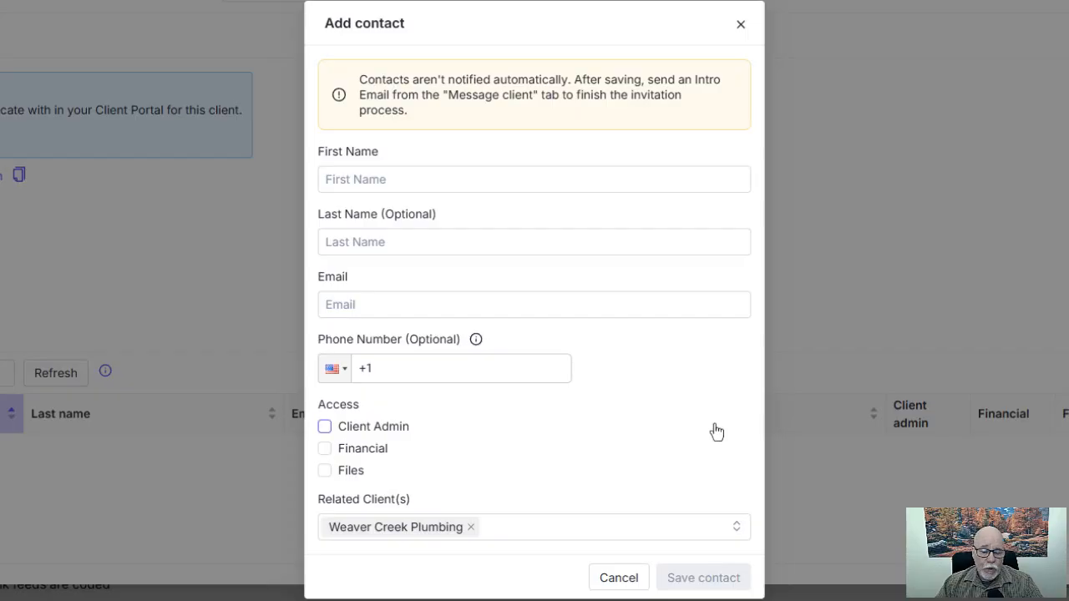
# Enter the contact's first and last name.
pyautogui.click(613, 191)
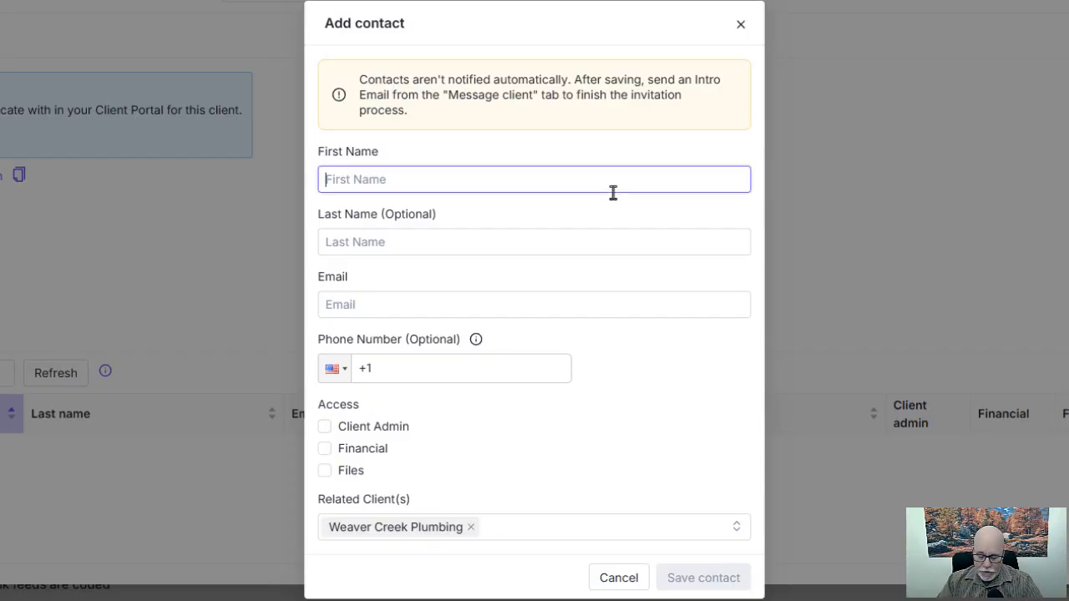
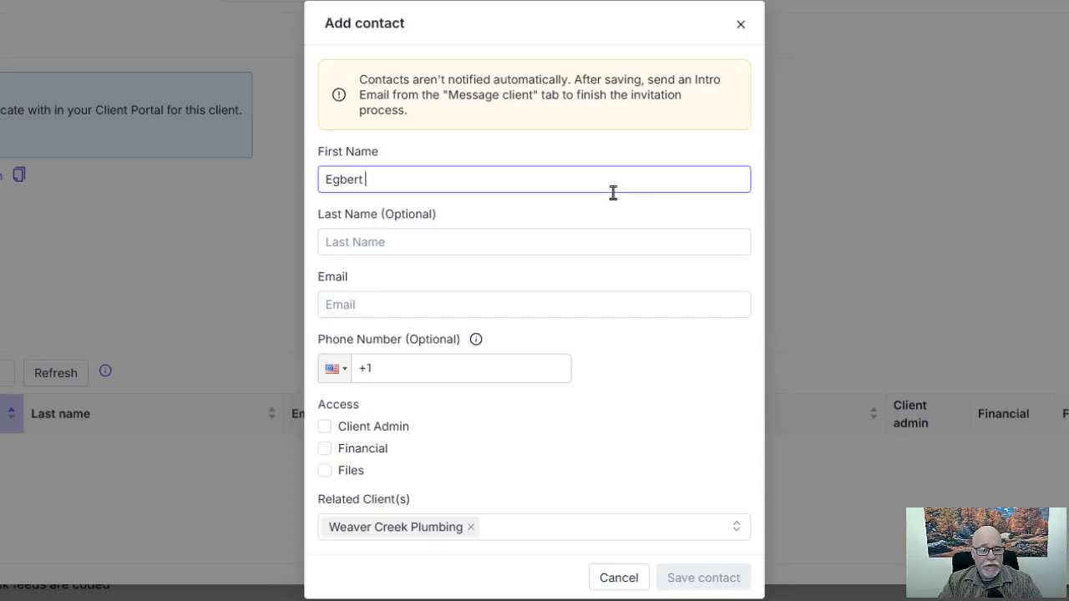
pyautogui.press('Tab')
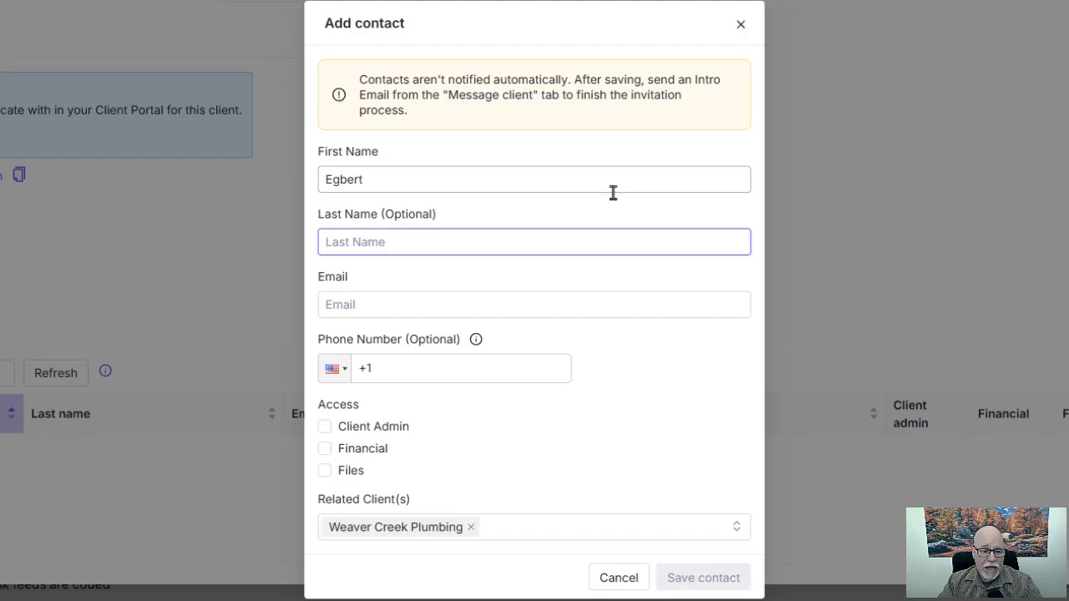
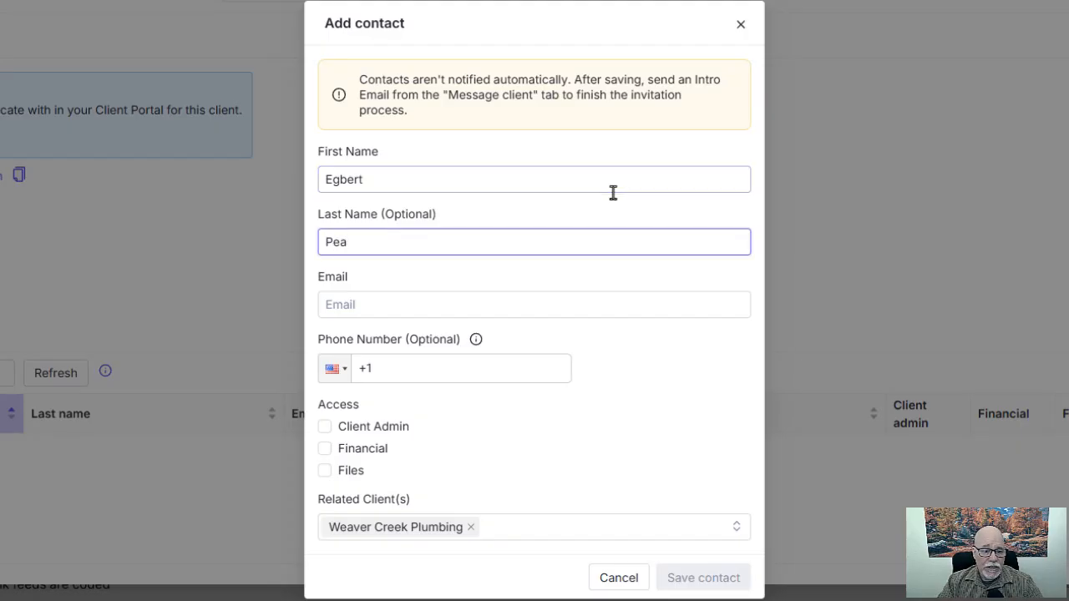
pyautogui.press('Tab')
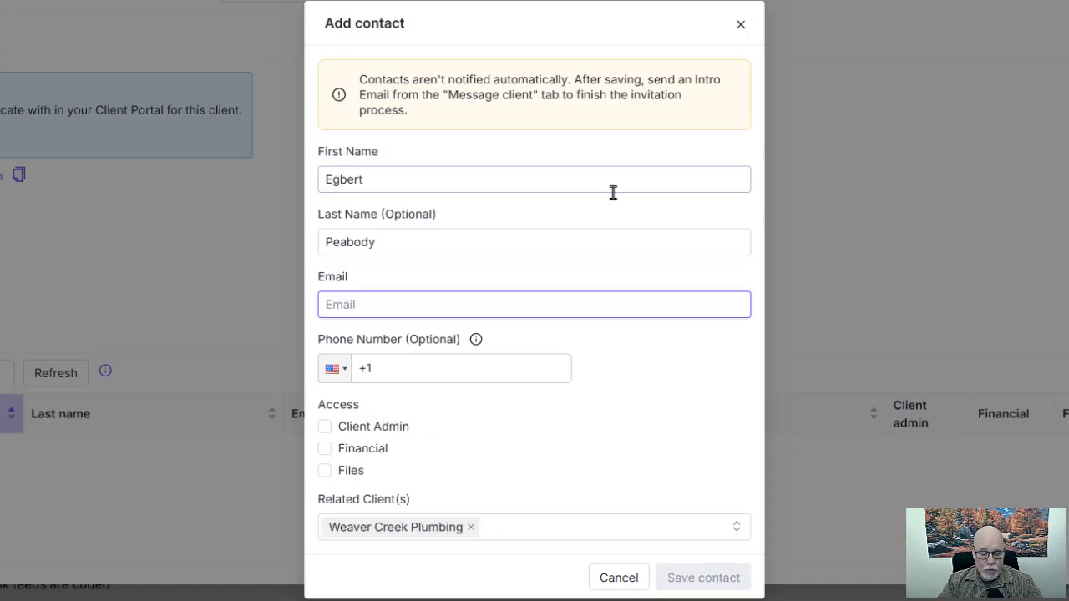
# Enter the contact's Gmail address, grant Client Admin access, and save the contact.
pyautogui.write('waverc')
pyautogui.press('BackSpace')
pyautogui.press('BackSpace')
pyautogui.press('BackSpace')
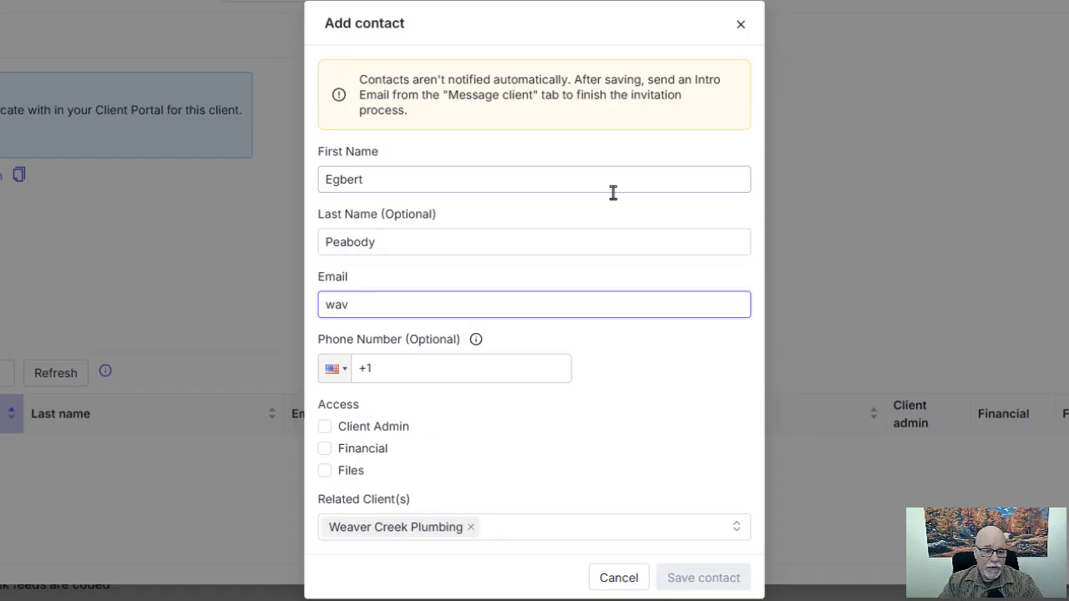
pyautogui.press('BackSpace')
pyautogui.press('BackSpace')
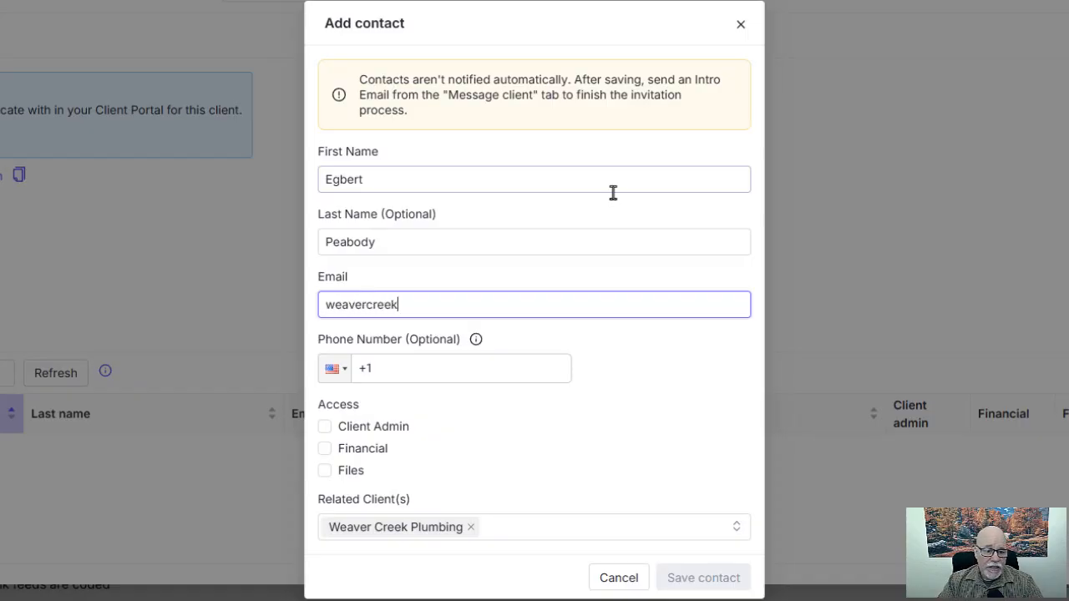
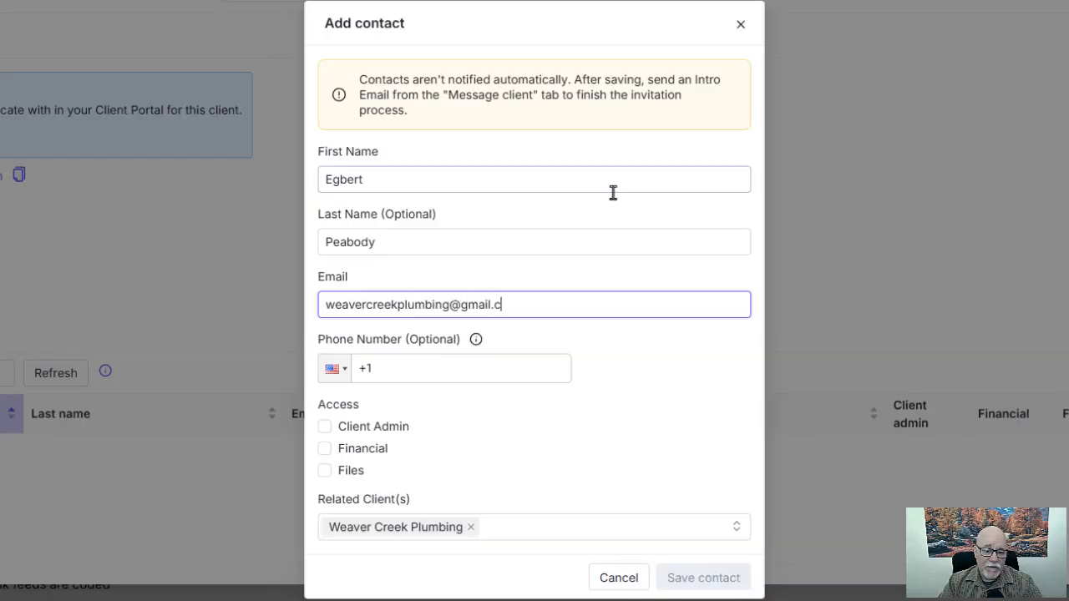
pyautogui.press('Tab')
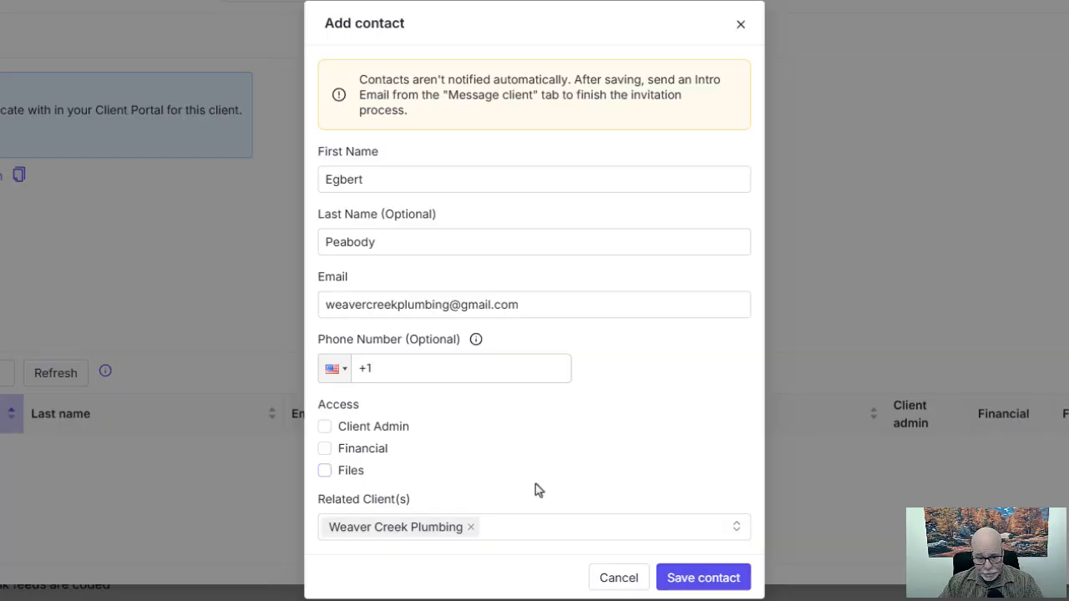
pyautogui.click(324, 427)
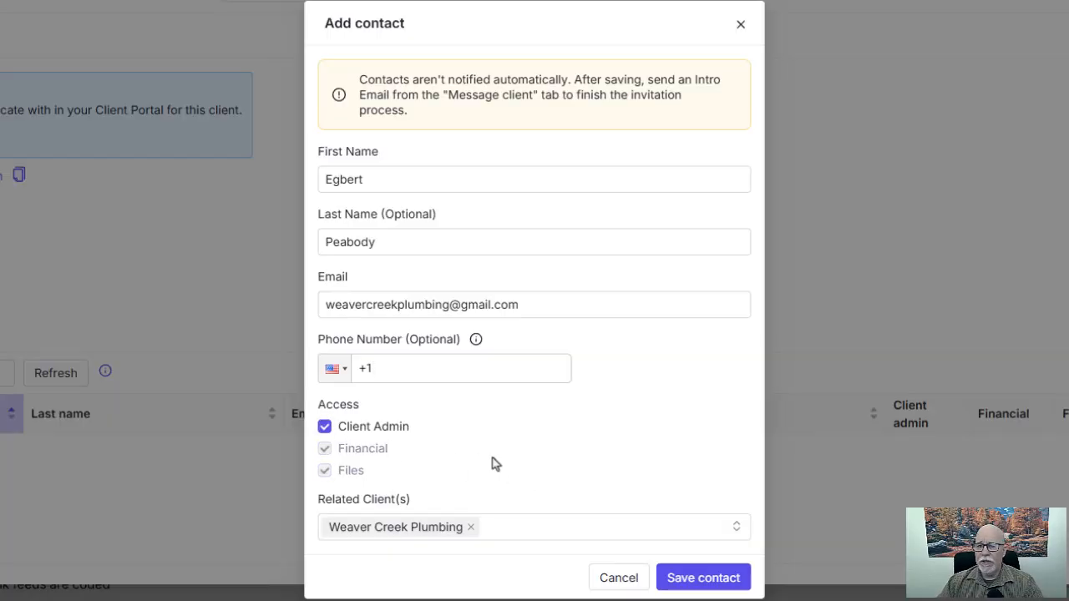
pyautogui.click(723, 590)
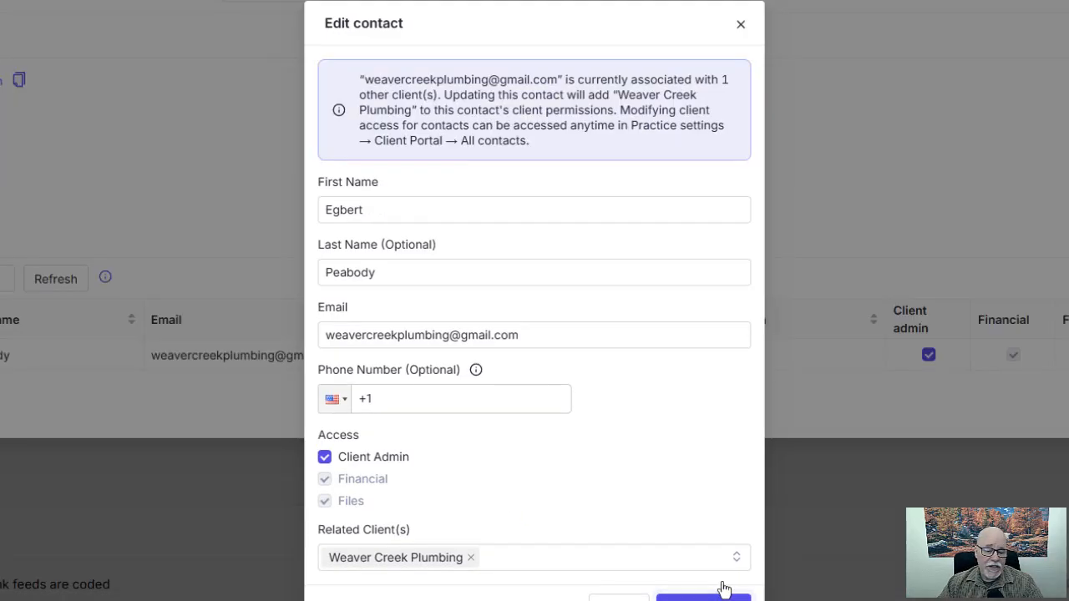
# Confirm saving the contact to Weaver Creek Plumbing in the warning.
pyautogui.click(722, 589)
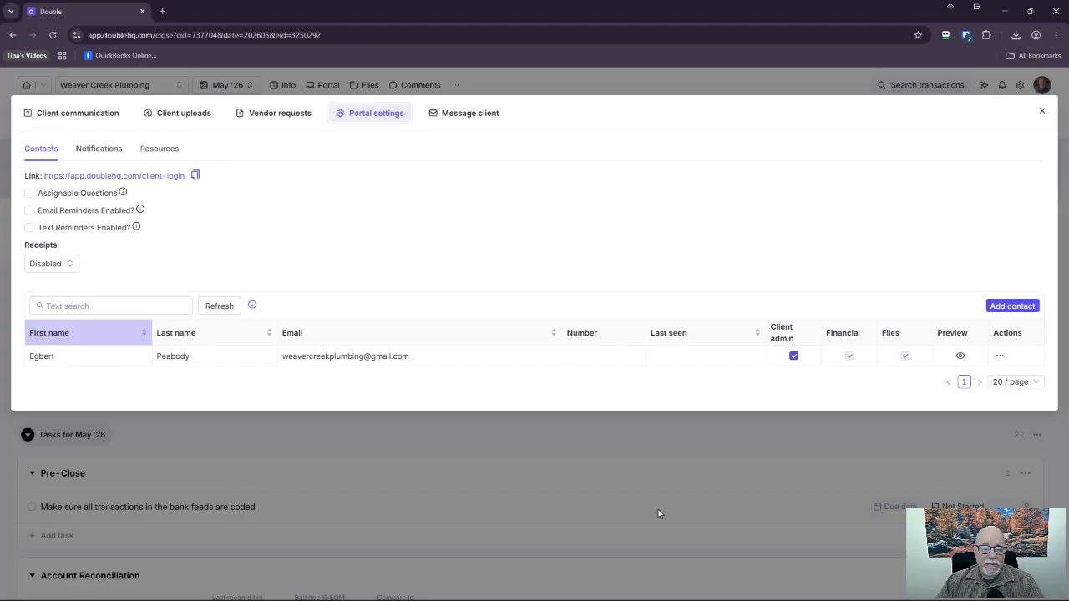
# Open the Message client draft form for the Weaver Creek Plumbing contact.
pyautogui.click(485, 123)
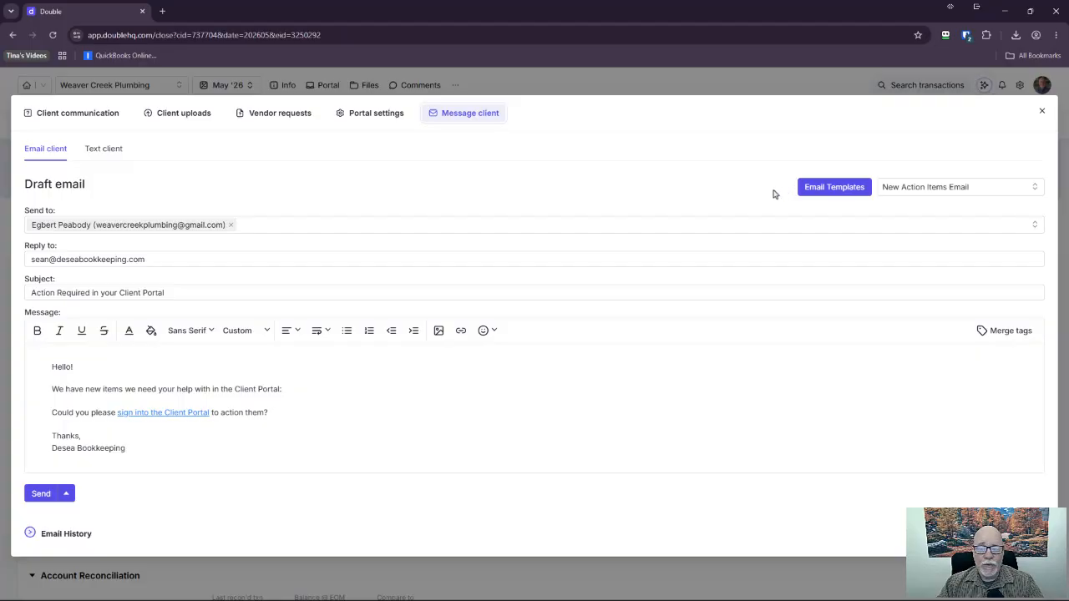
# Open Email Templates and select Intro Email (with Mobile App) under Client emails.
pyautogui.click(830, 188)
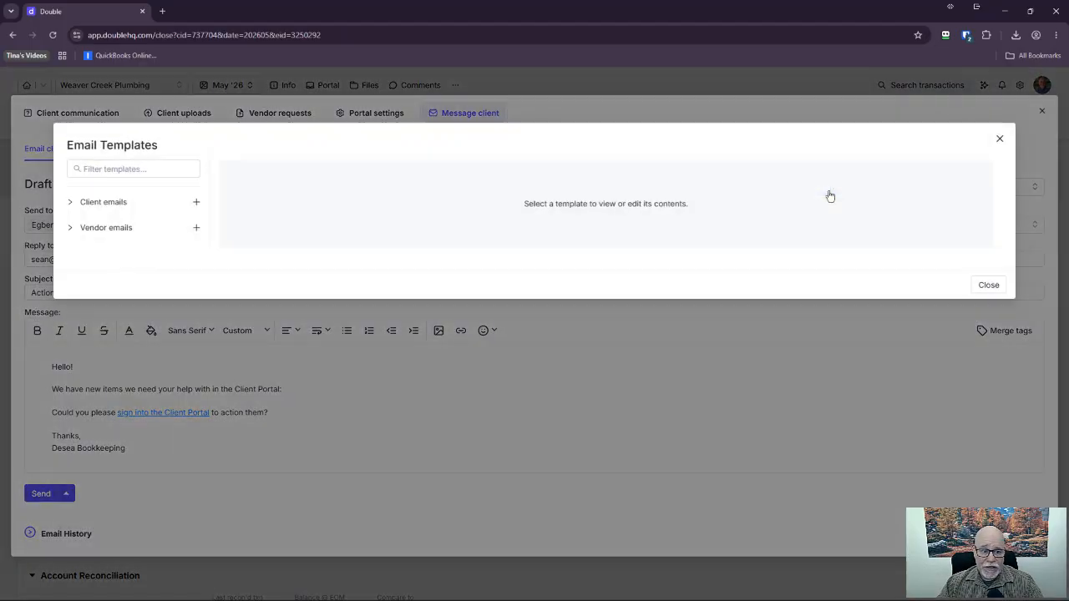
pyautogui.click(71, 203)
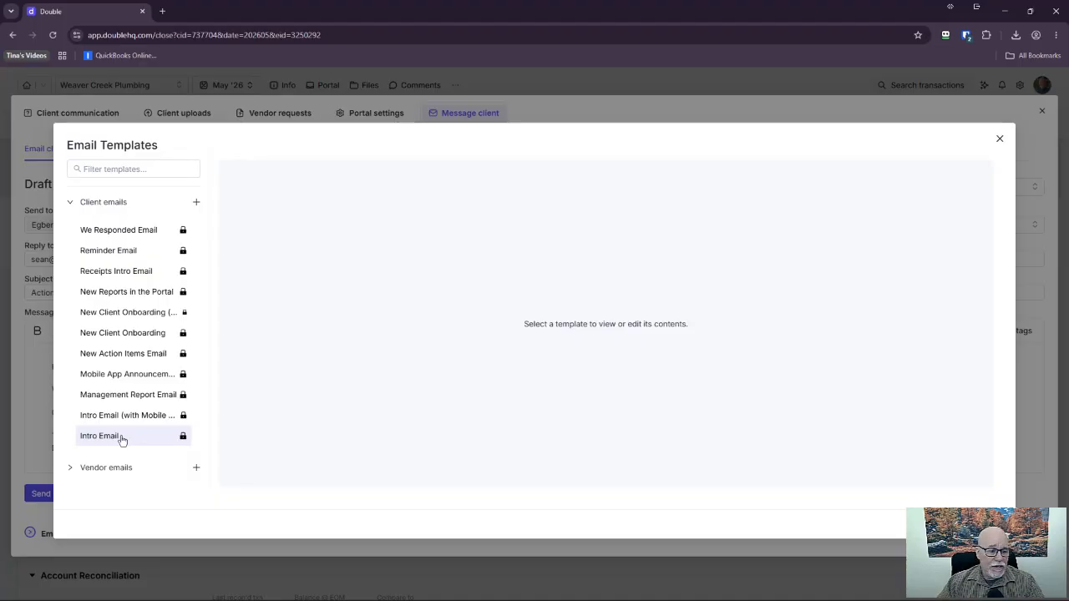
pyautogui.click(131, 421)
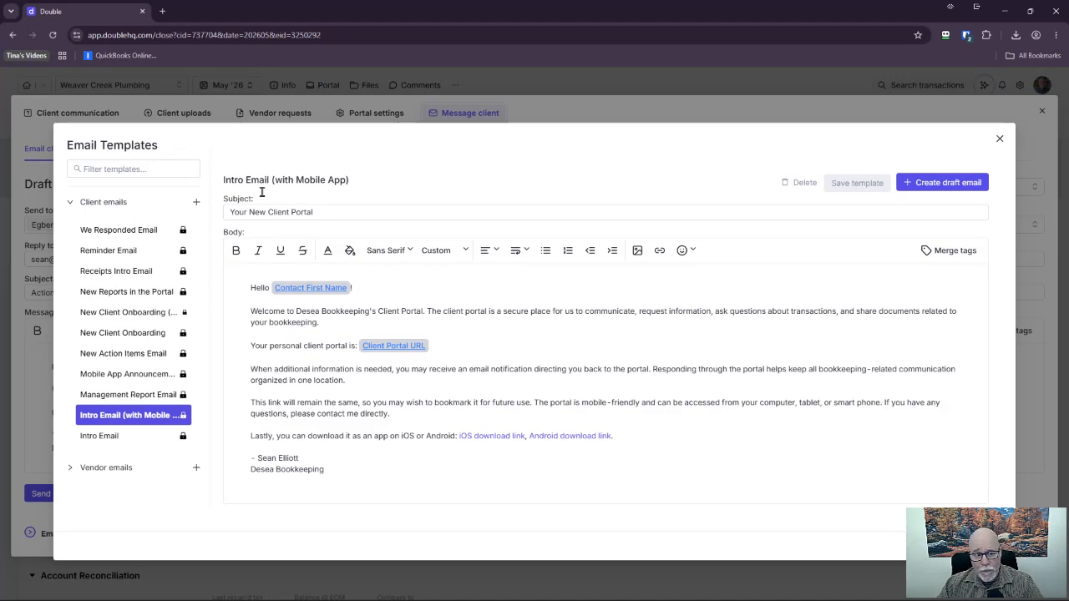
# Browse the merge tags and try a blank line after the portal link, then undo it.
pyautogui.click(335, 211)
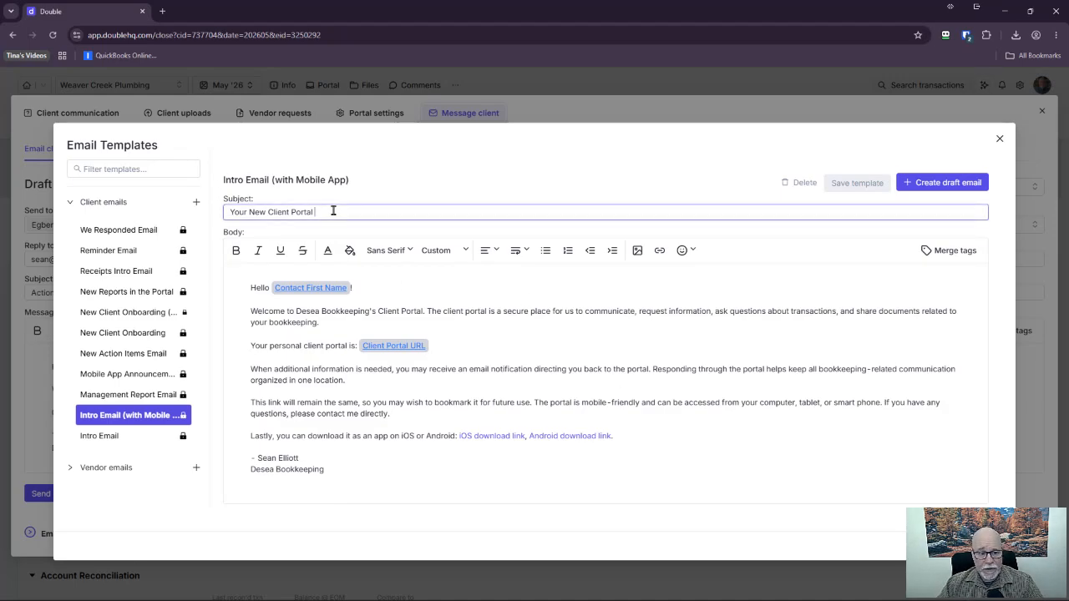
pyautogui.click(948, 251)
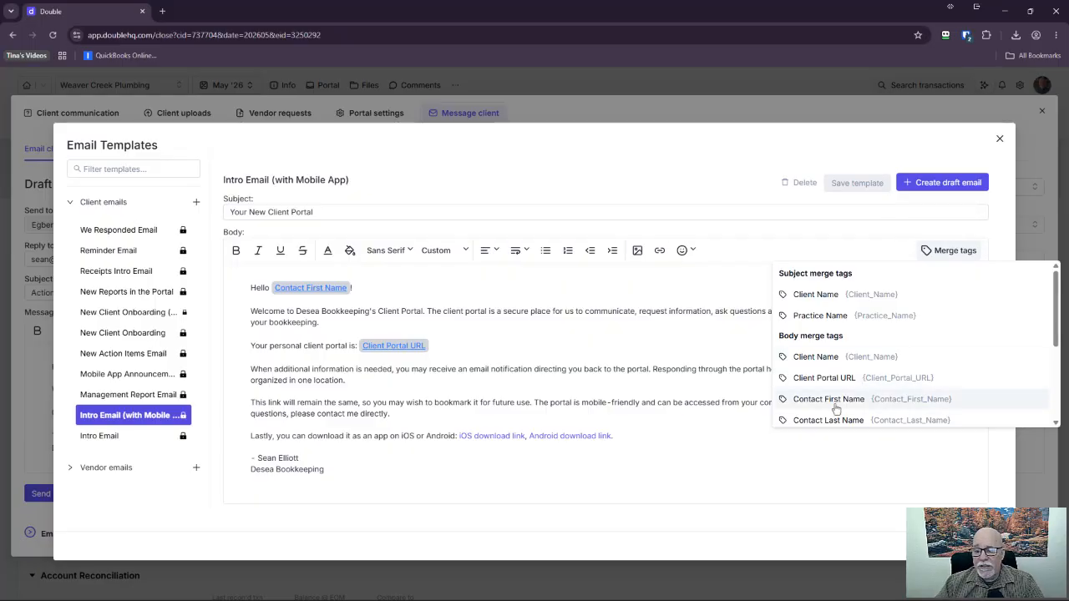
pyautogui.click(526, 276)
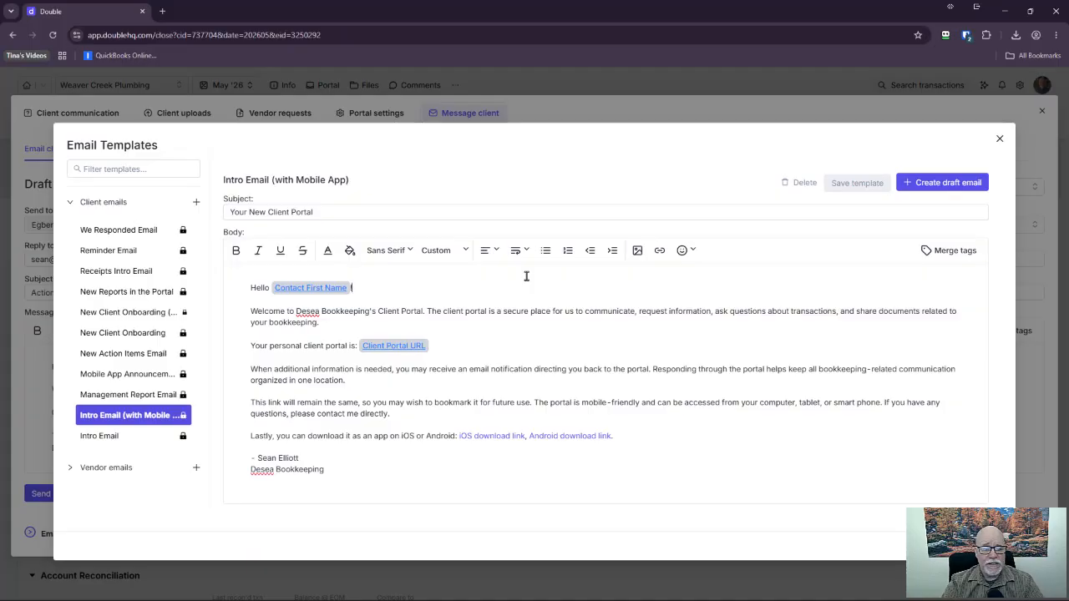
pyautogui.click(487, 345)
pyautogui.press('Return')
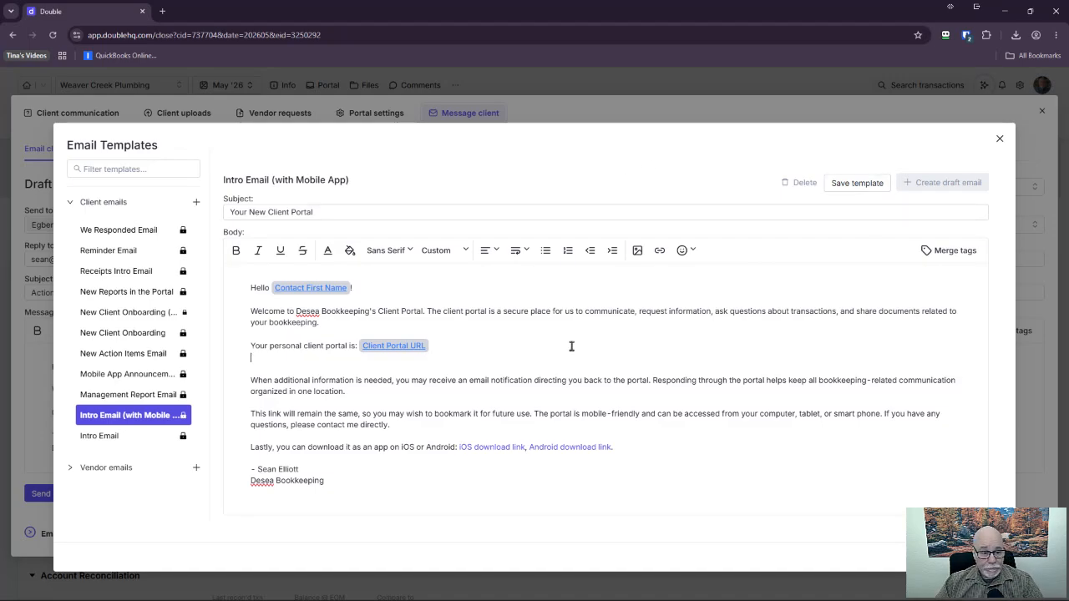
pyautogui.hotkey('ctrl', 'z')
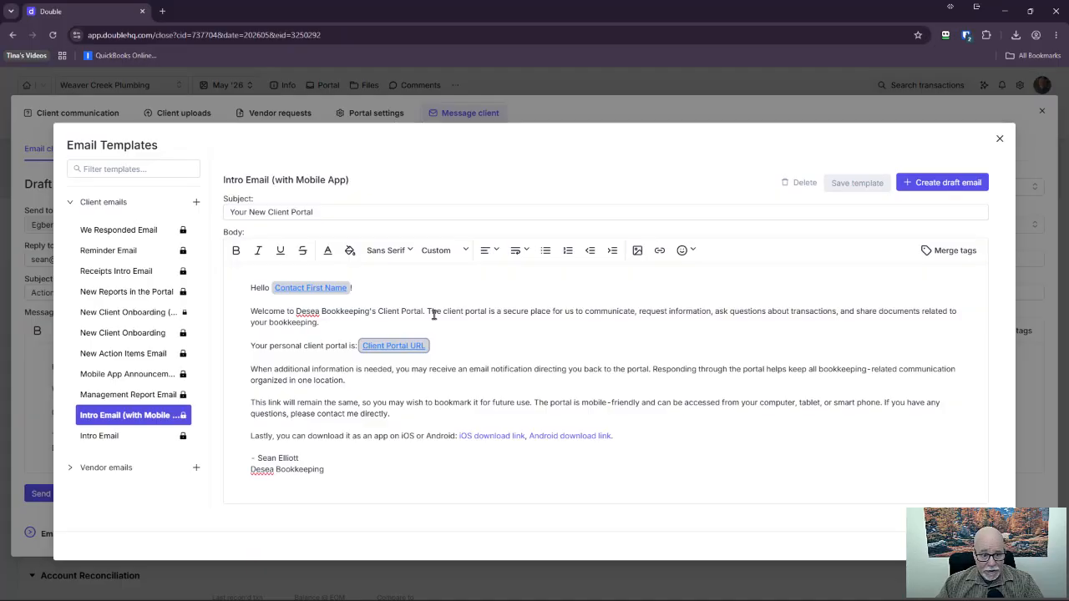
# Insert and remove a Contact Last Name tag after the greeting, then save the template.
pyautogui.click(389, 289)
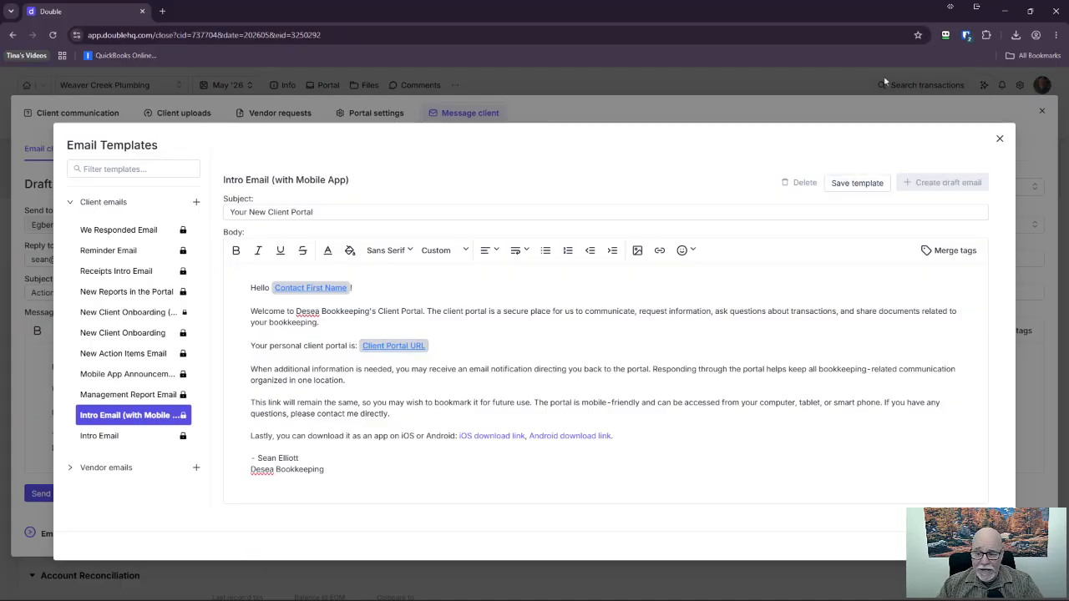
pyautogui.click(959, 251)
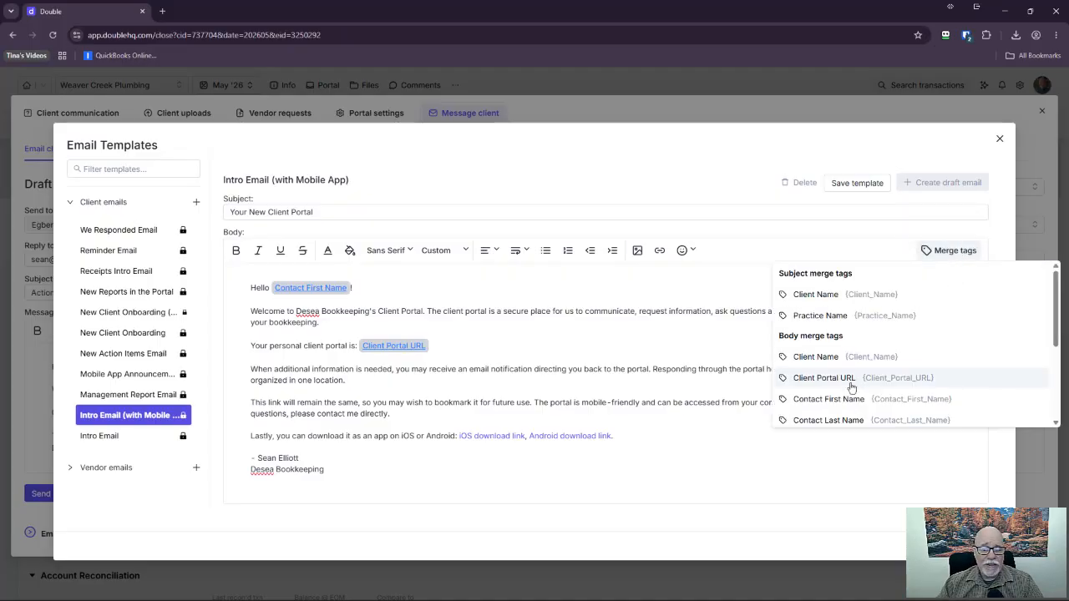
pyautogui.click(854, 421)
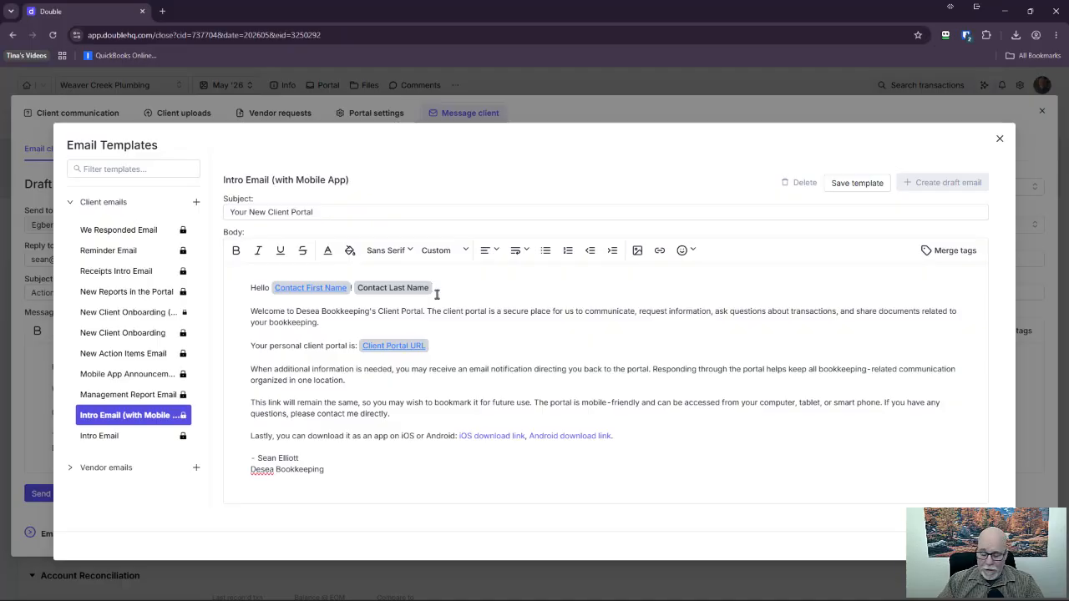
pyautogui.press('BackSpace')
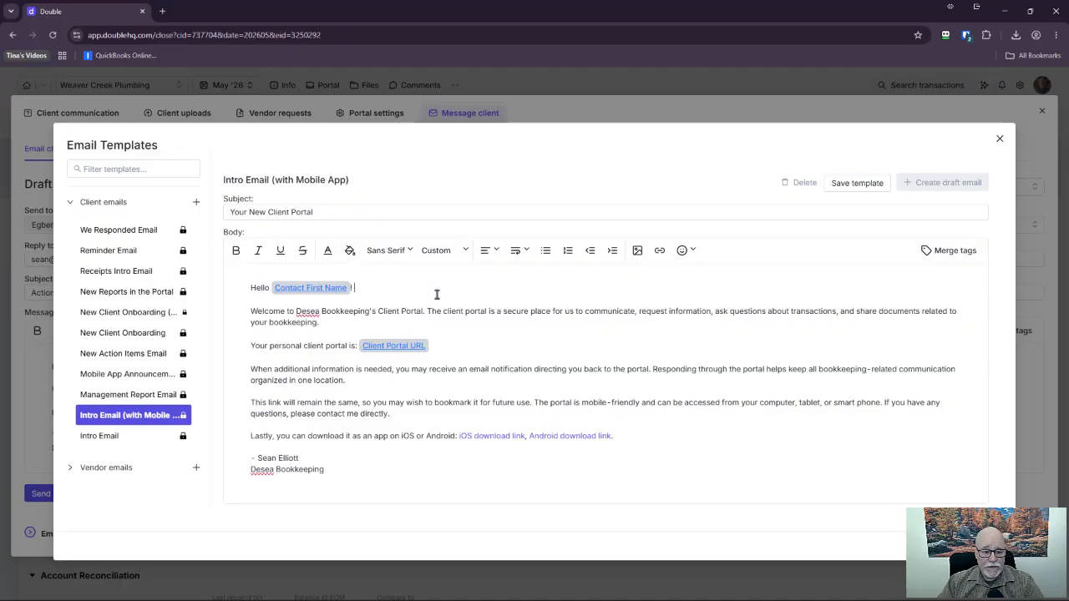
pyautogui.click(857, 184)
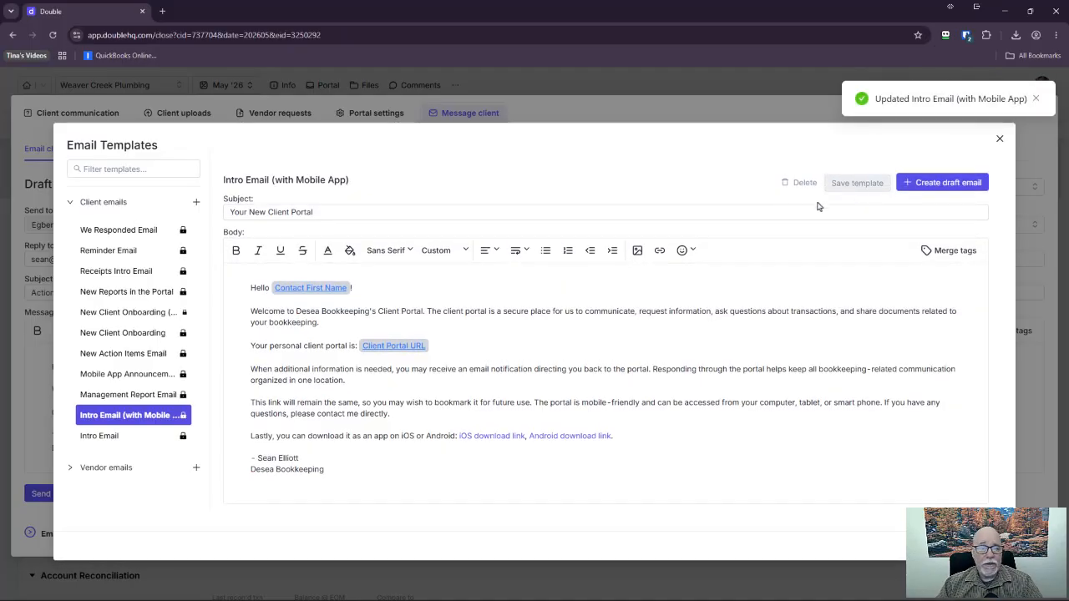
# Draft an email from the template and add the Weaver Creek Plumbing contact as recipient.
pyautogui.click(953, 187)
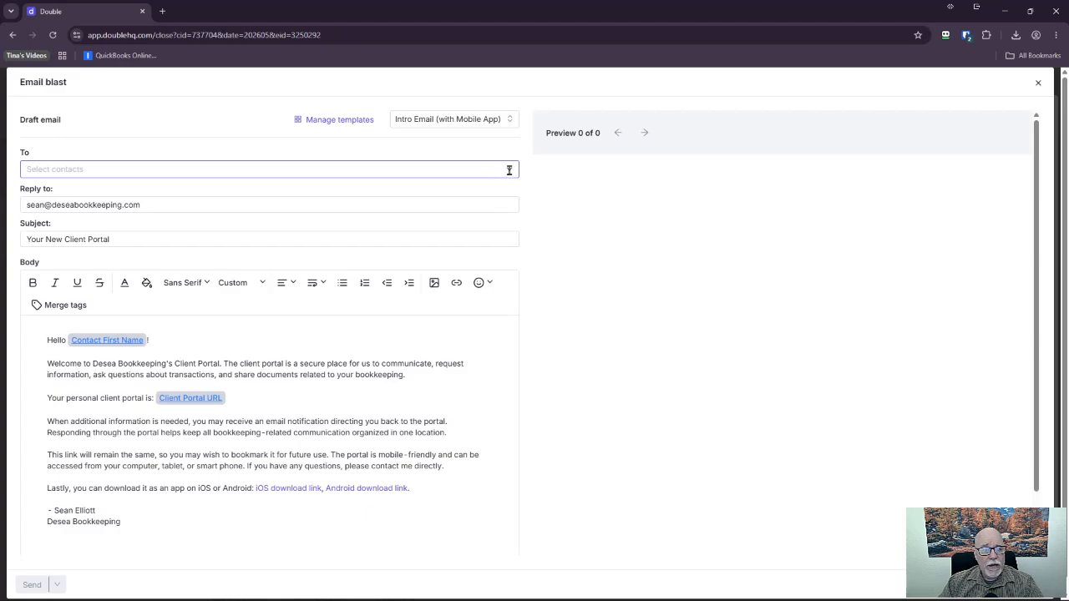
pyautogui.click(500, 170)
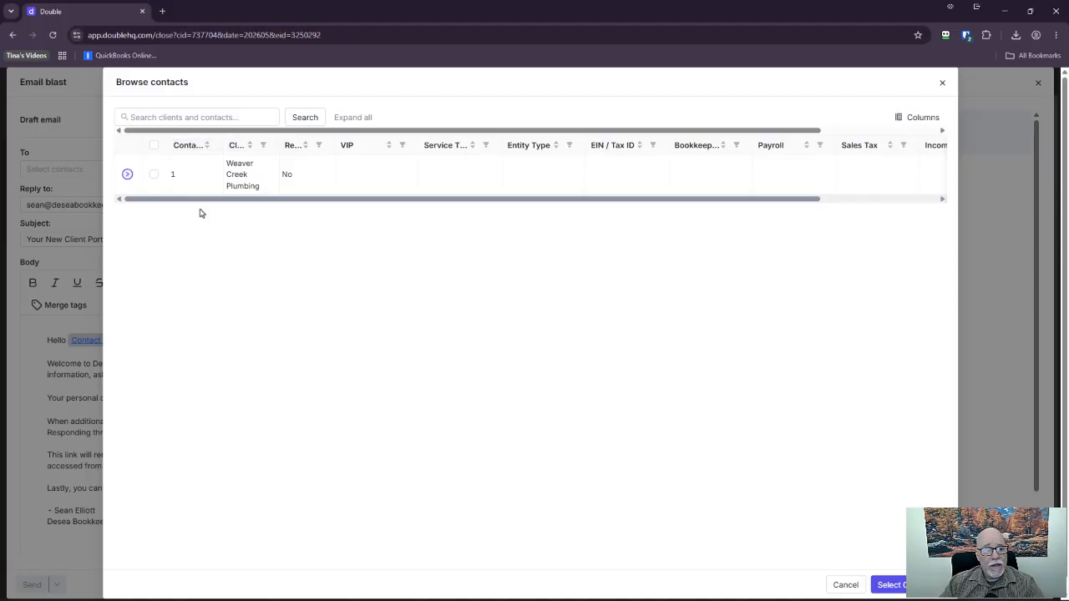
pyautogui.click(153, 174)
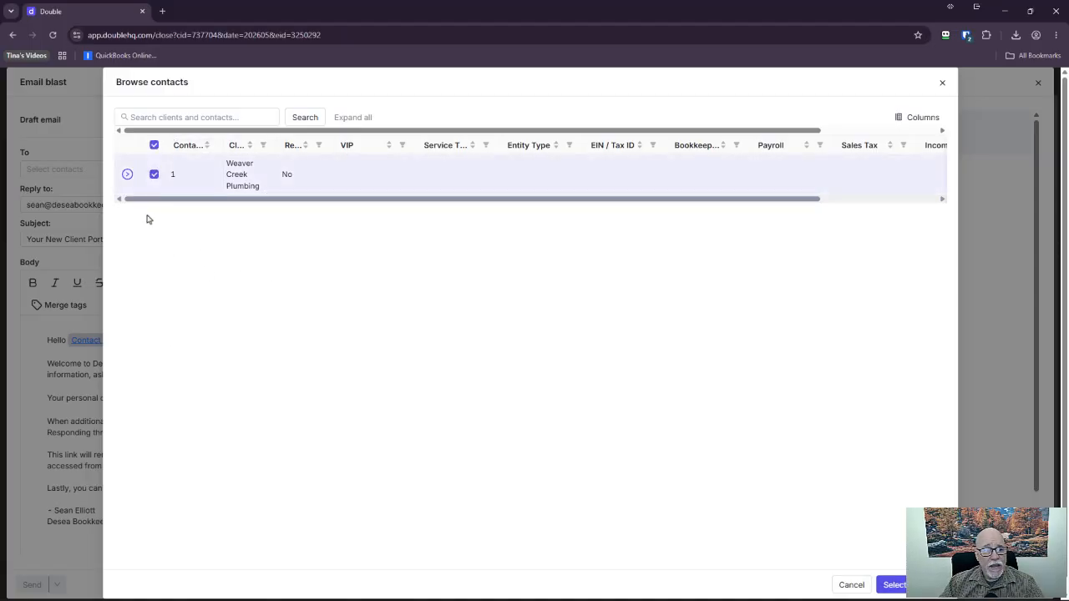
pyautogui.click(127, 174)
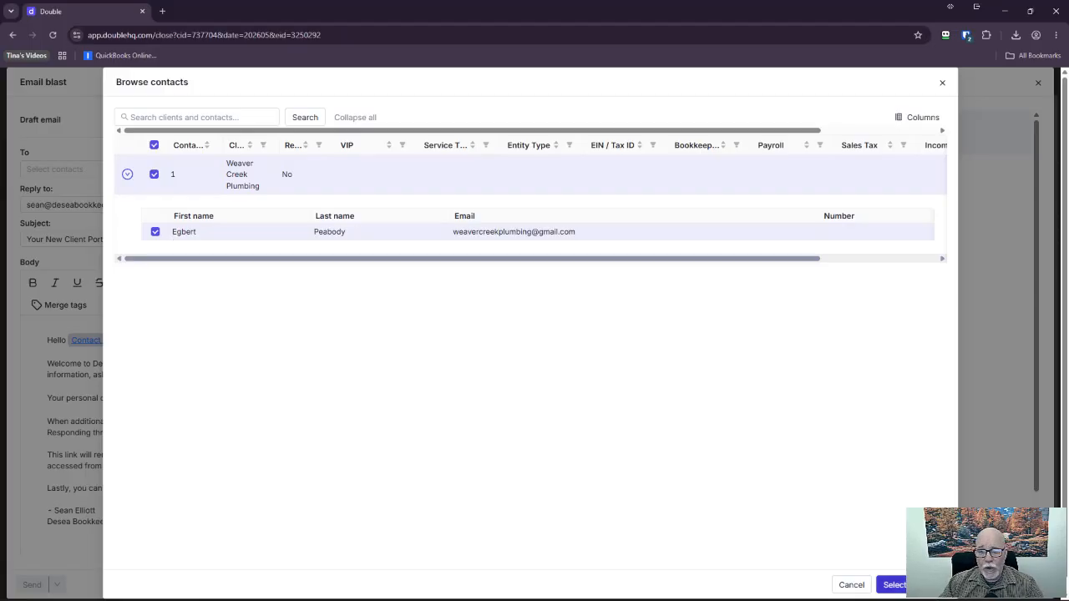
pyautogui.click(892, 585)
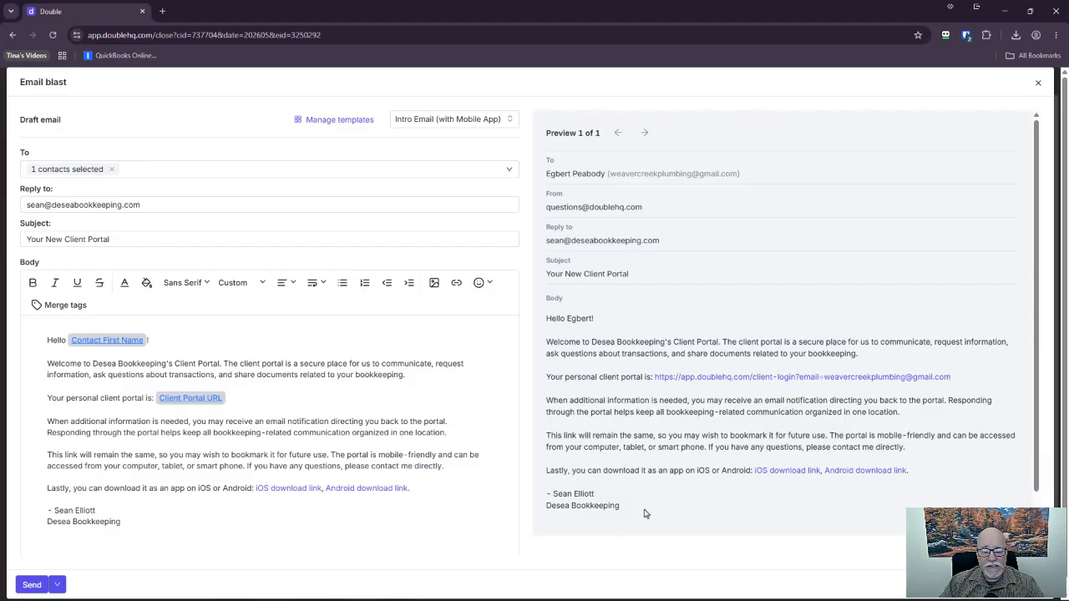
# Send the 'Your New Client Portal' intro email to the Weaver Creek Plumbing contact and maximize Gmail.
pyautogui.moveTo(639, 511)
pyautogui.mouseDown()
pyautogui.moveTo(565, 434)
pyautogui.moveTo(548, 316)
pyautogui.moveTo(548, 172)
pyautogui.mouseUp()
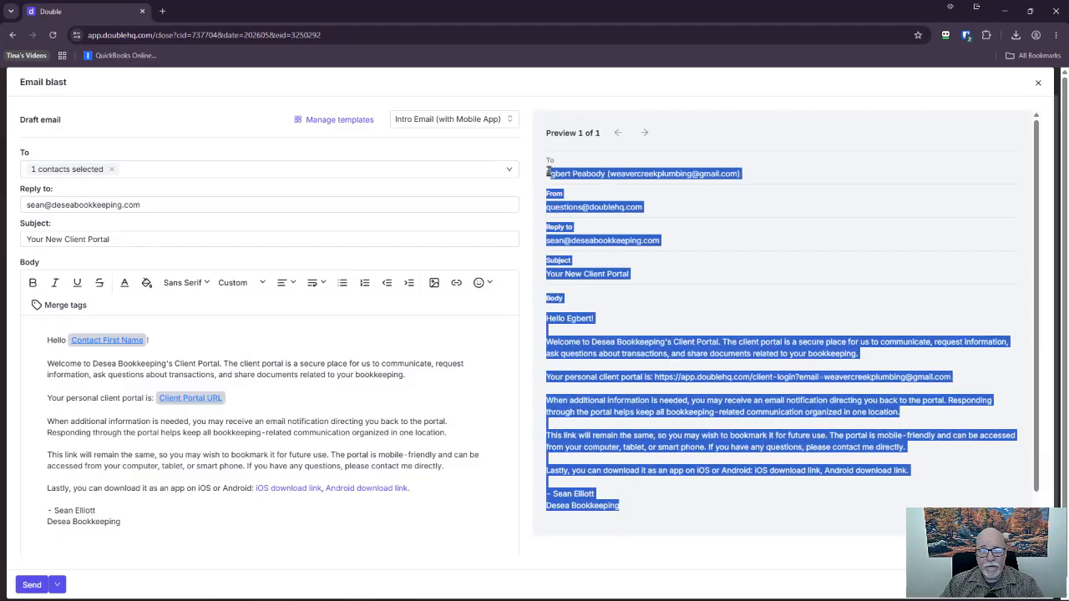
pyautogui.click(742, 260)
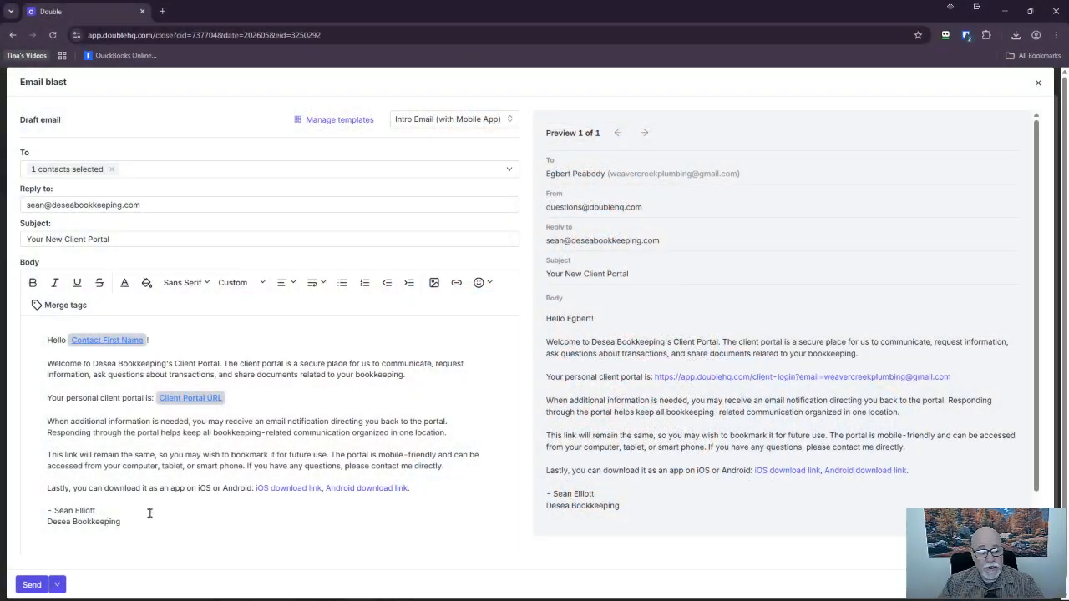
pyautogui.click(30, 587)
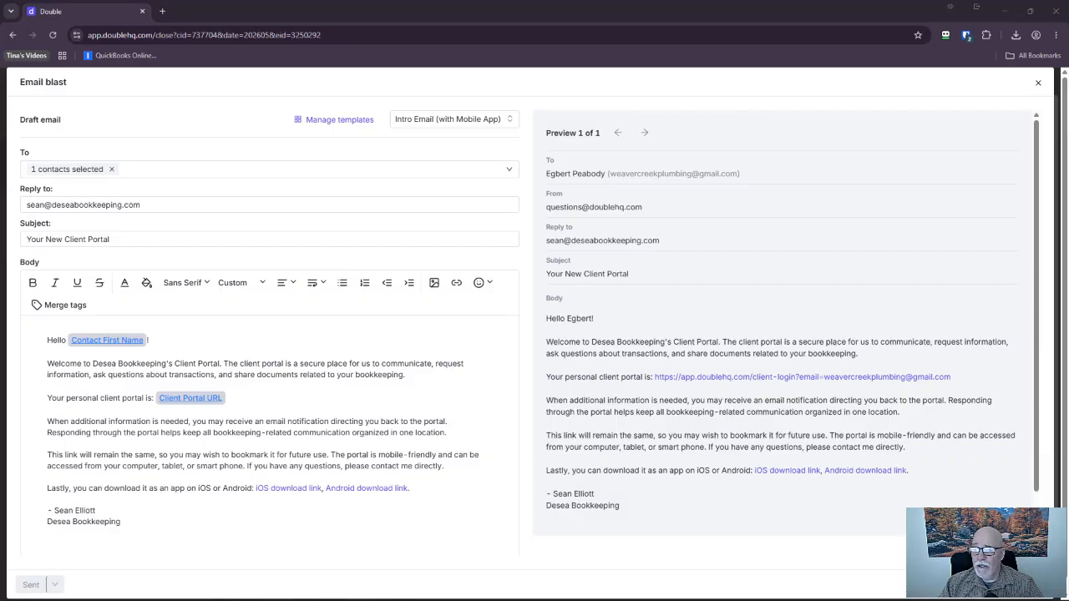
pyautogui.moveTo(1068, 227); pyautogui.dragTo(451, 2)
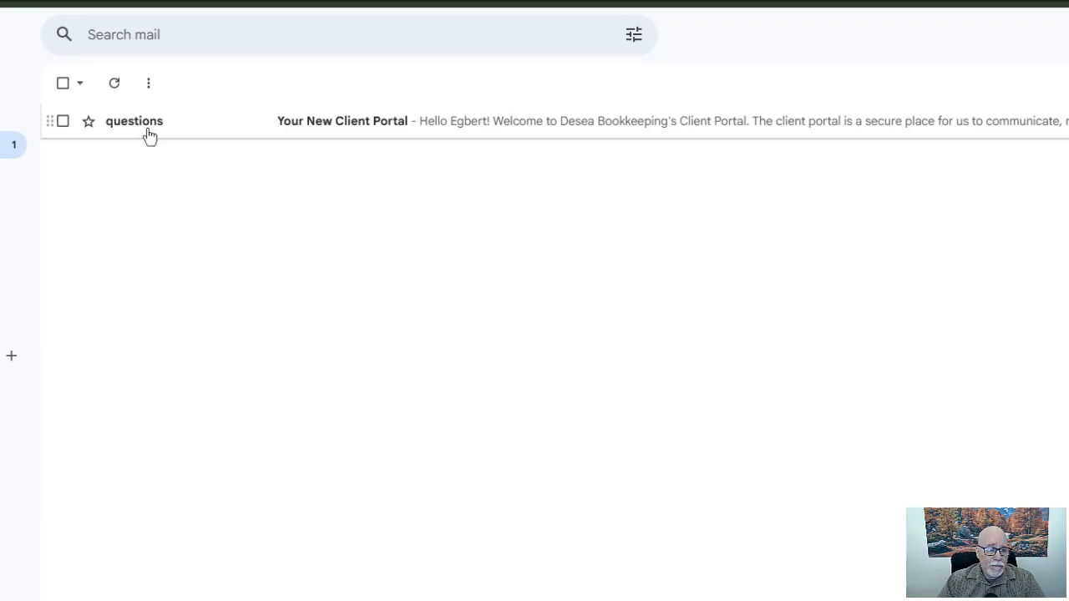
# Open the 'Your New Client Portal' message in the Gmail inbox to see the portal and app links.
pyautogui.moveTo(144, 127)
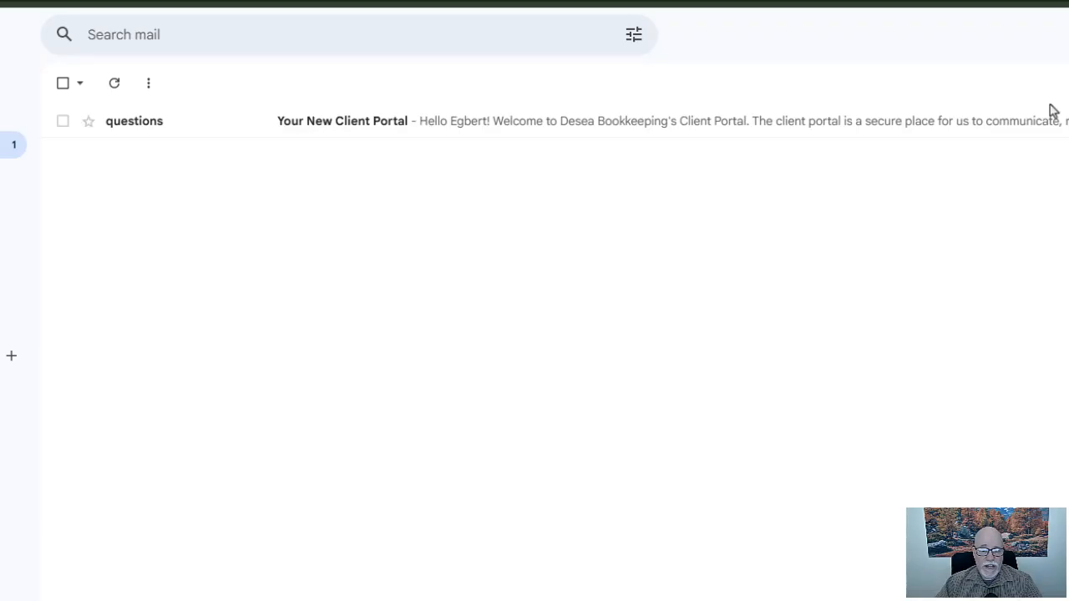
pyautogui.click(115, 125)
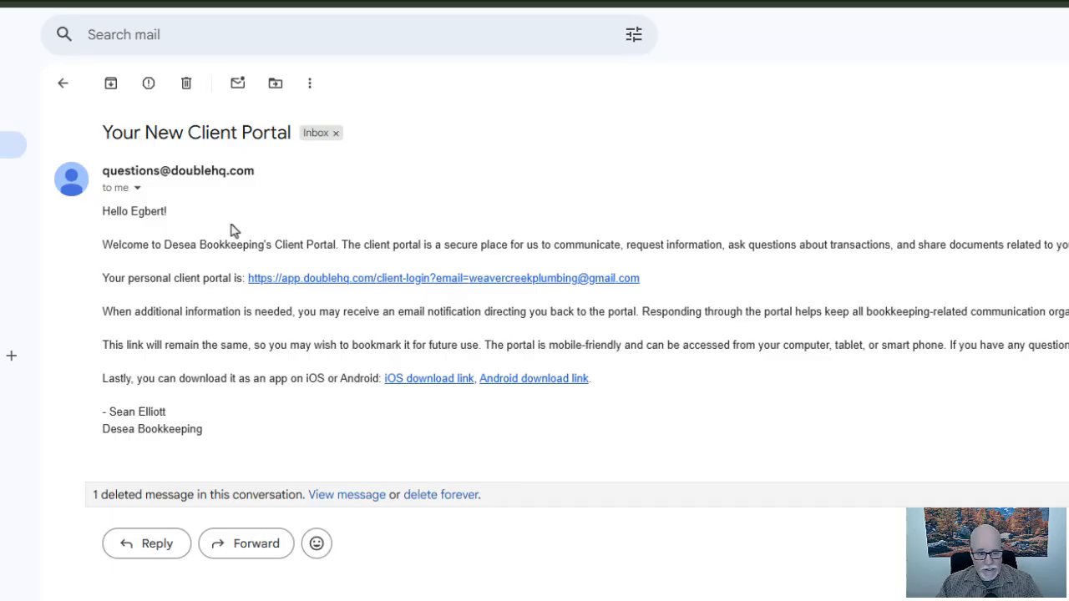
# Follow the email's portal link and, skipping the password option, send a magic sign-in link.
pyautogui.click(430, 279)
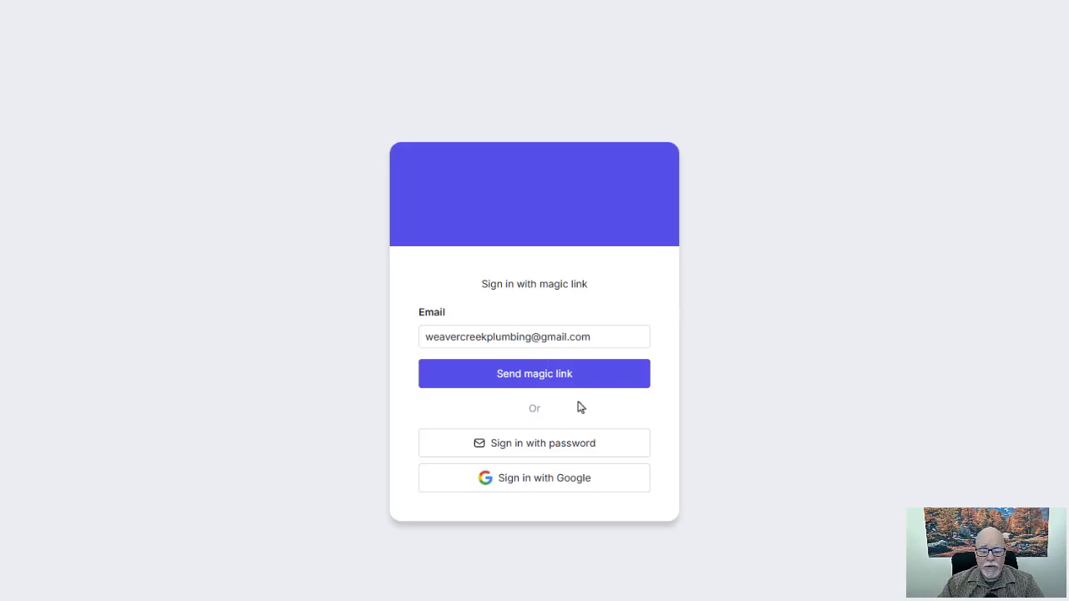
pyautogui.click(578, 446)
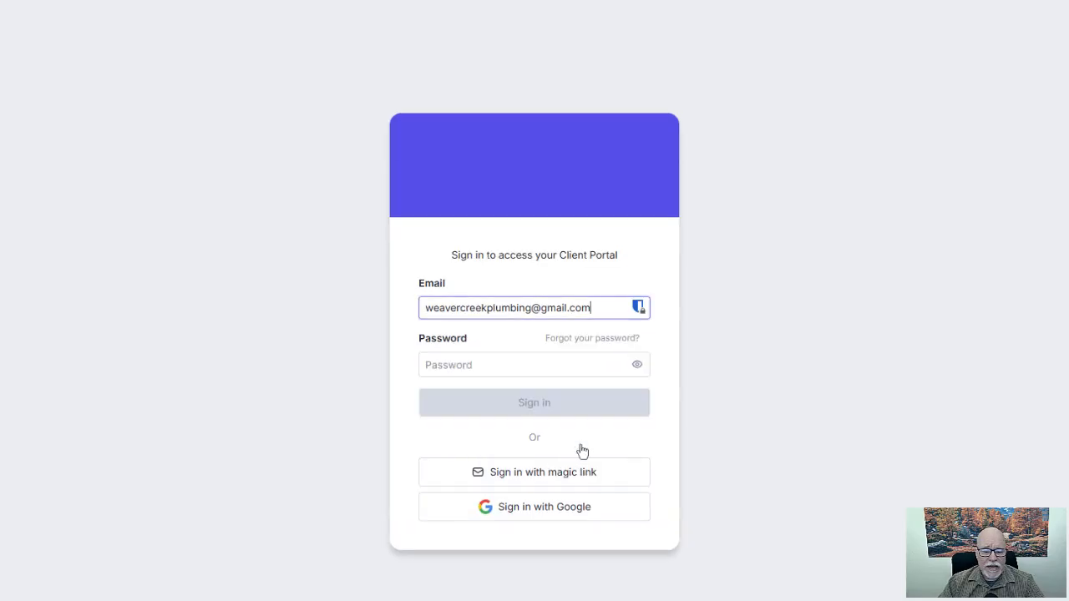
pyautogui.click(585, 374)
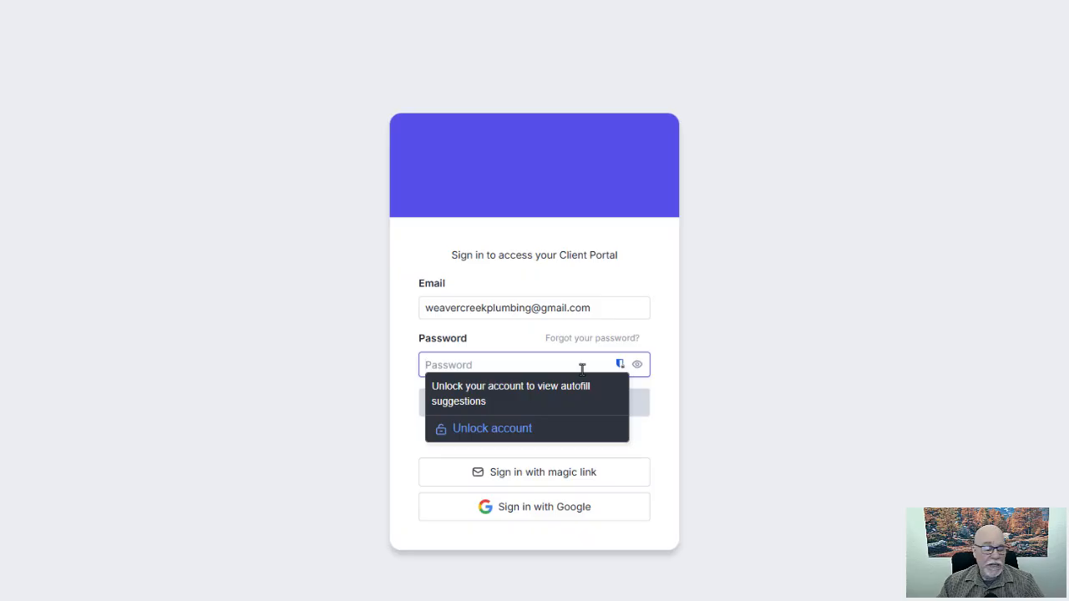
pyautogui.click(698, 358)
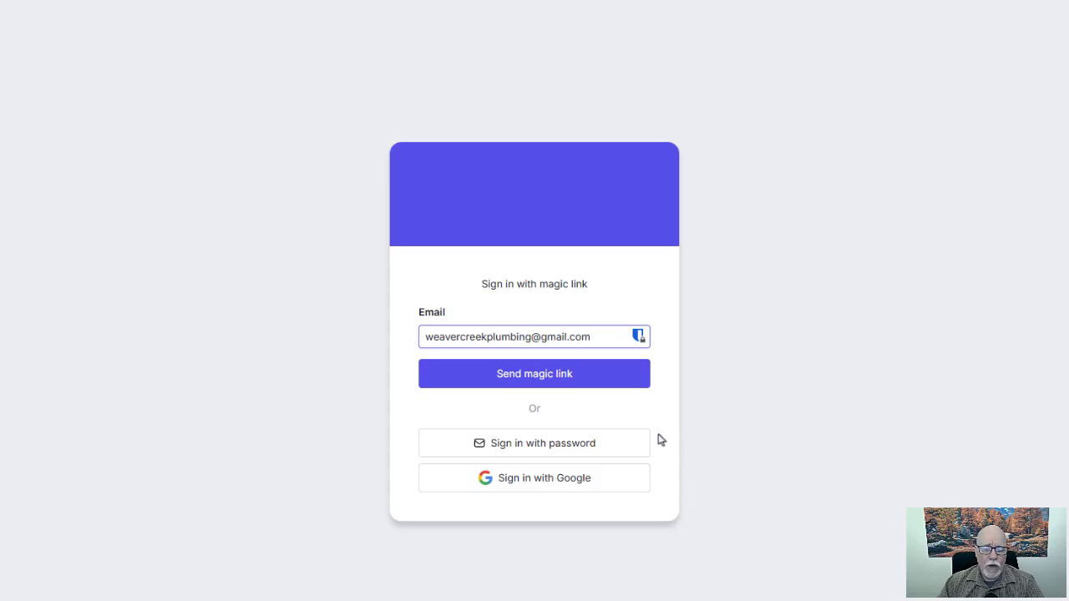
pyautogui.click(579, 379)
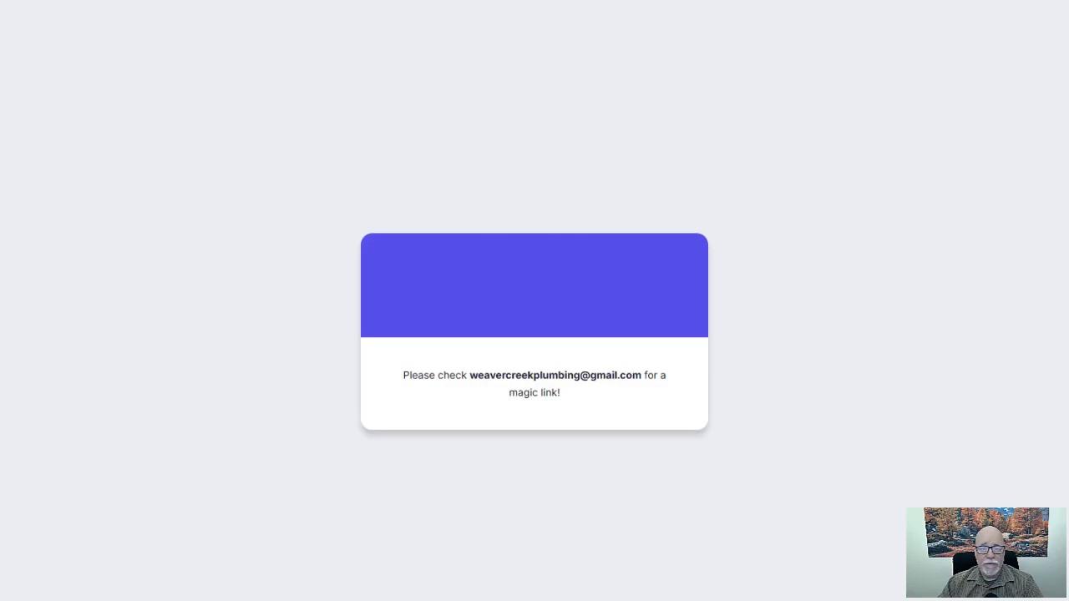
# Reload Gmail, check the Spam folder, then return to the inbox showing the Login to portal email.
pyautogui.click(100, 7)
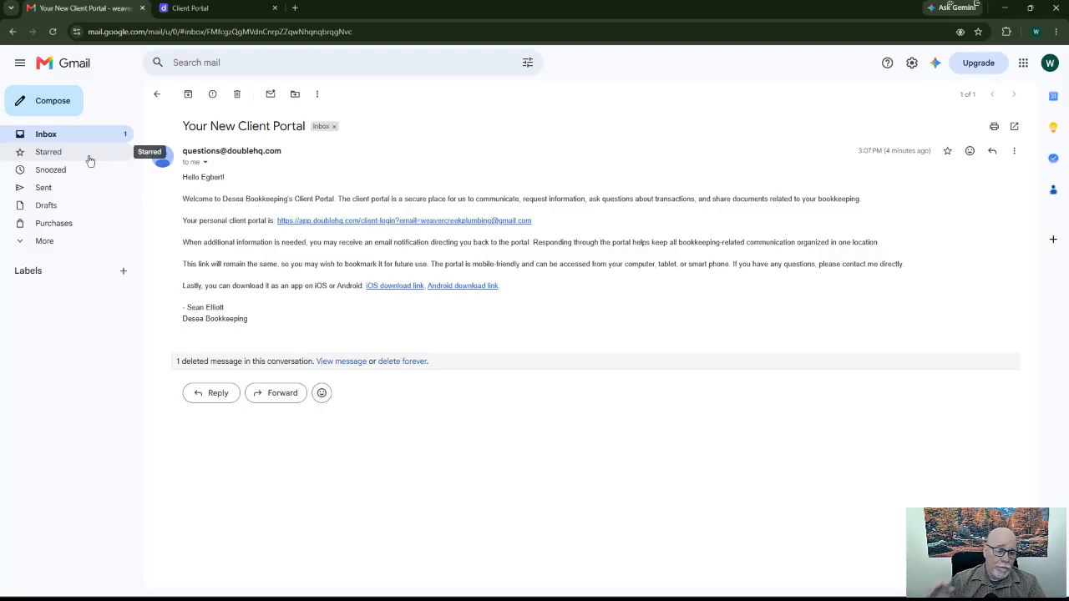
pyautogui.click(53, 32)
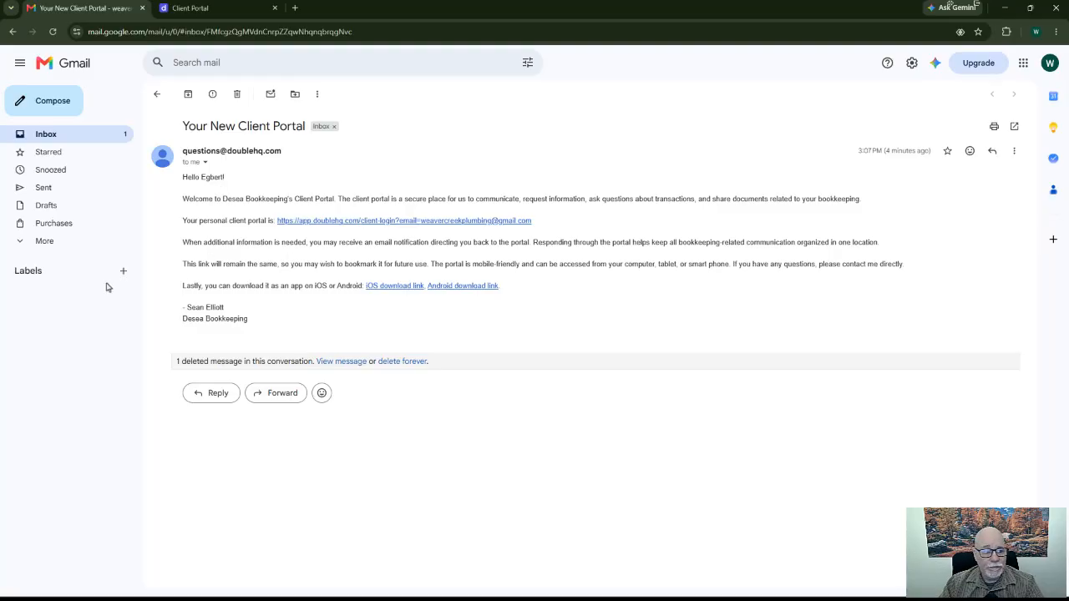
pyautogui.click(44, 242)
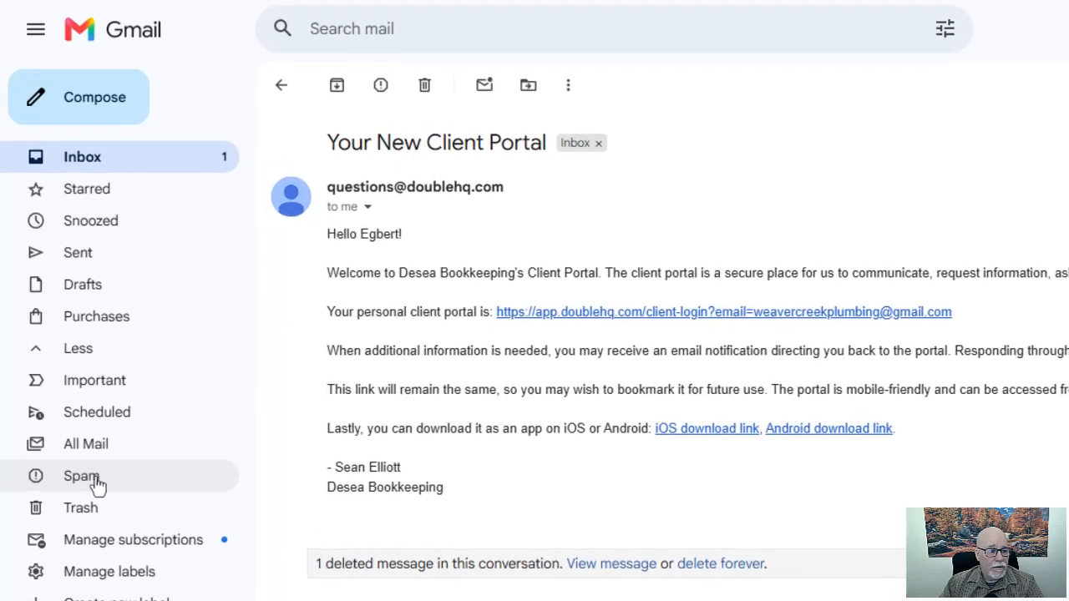
pyautogui.click(45, 312)
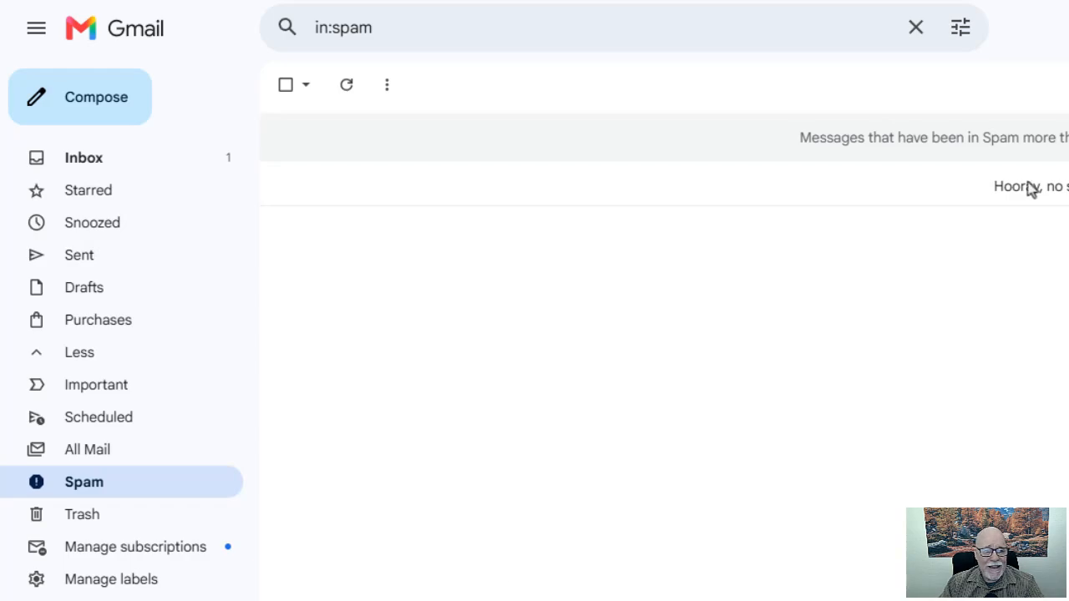
pyautogui.click(152, 164)
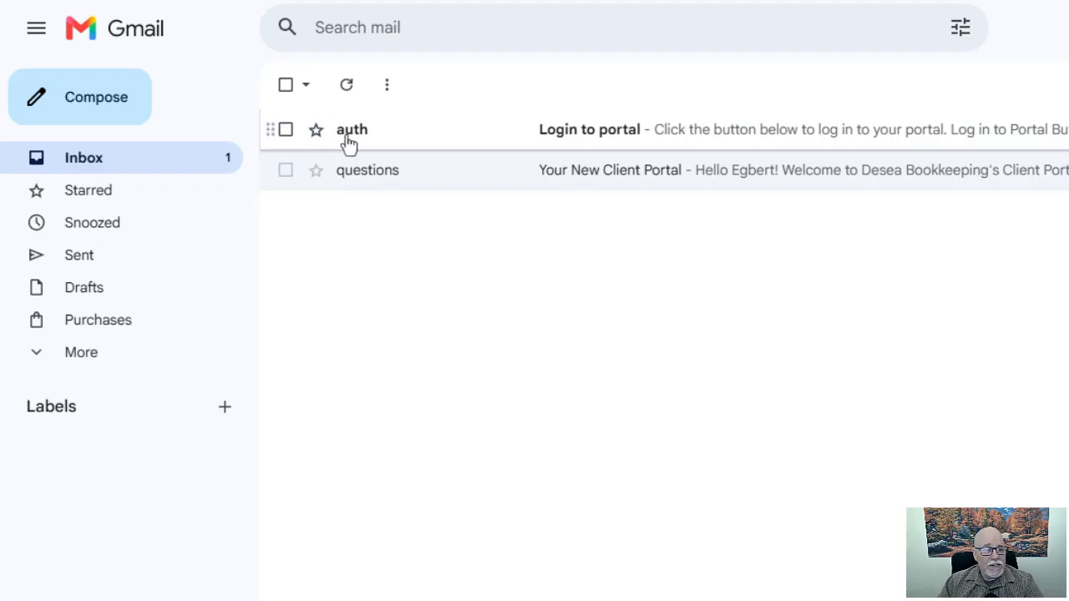
# Open the 'Login to portal' email and follow its Log in to Portal sign-in link.
pyautogui.moveTo(349, 144)
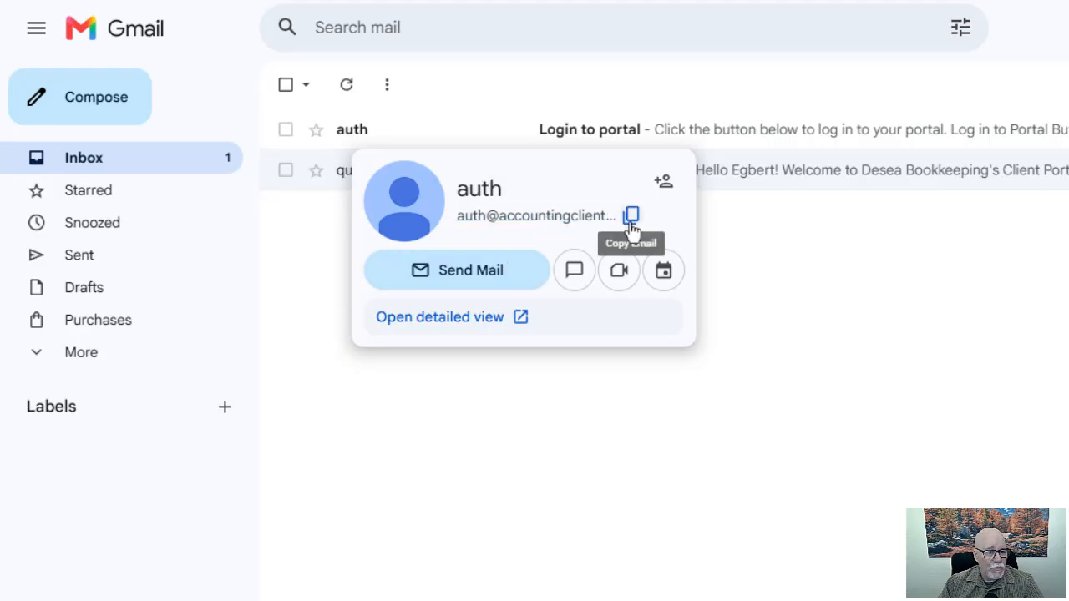
pyautogui.click(350, 138)
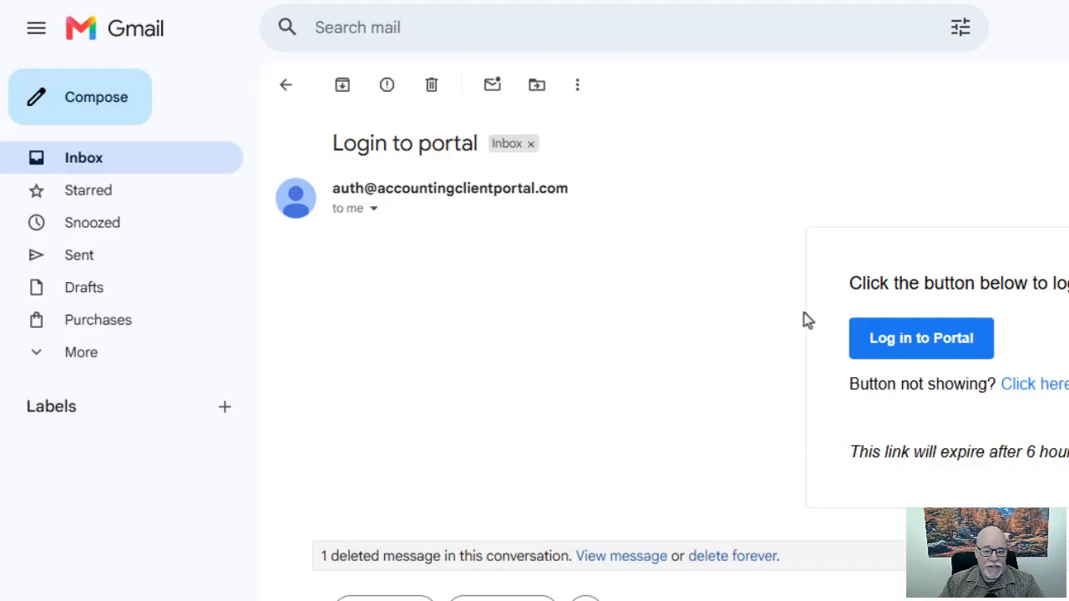
pyautogui.click(909, 358)
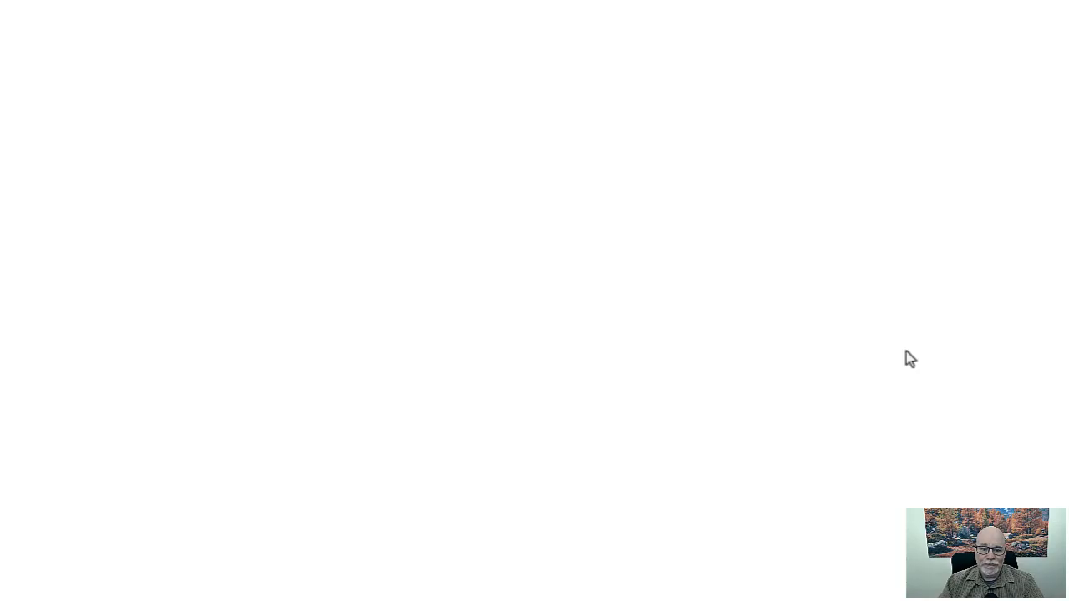